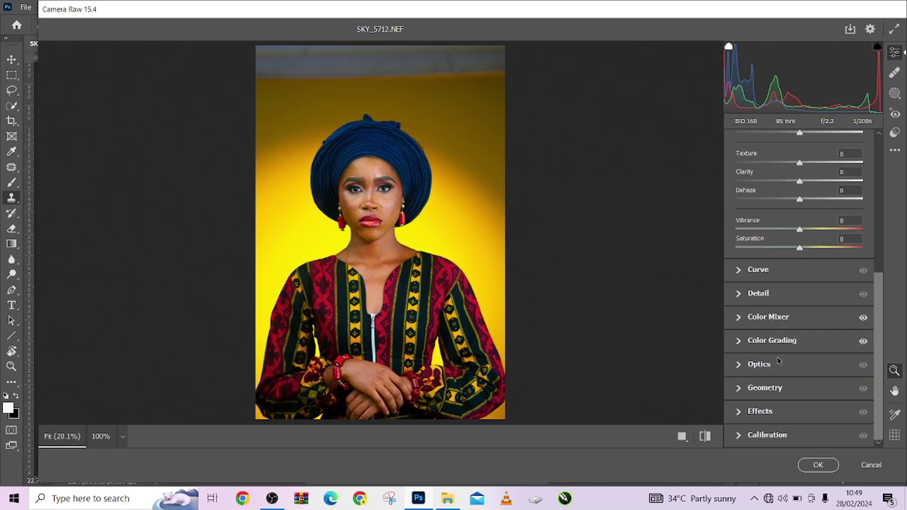
Set the Camera Raw process version to Version 1 and compare Split Toning off and on
click(751, 440)
click(784, 228)
click(782, 287)
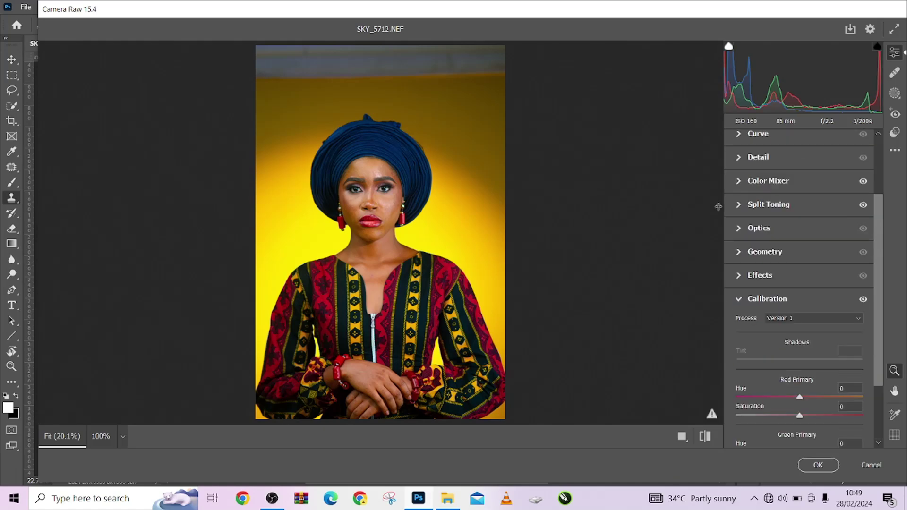
scroll(865, 283, down, 1)
click(863, 272)
click(863, 273)
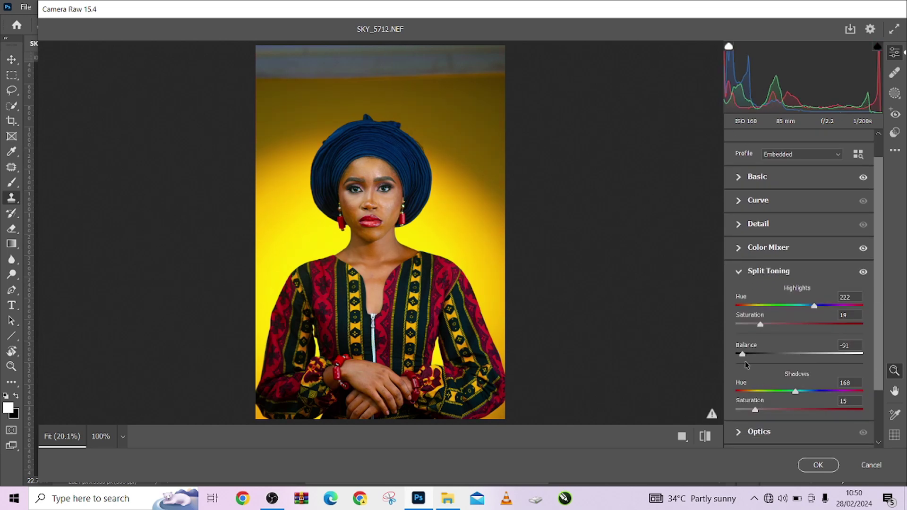
Compare the Color Mixer off and on, view its hue values, check Before/After, and apply the edits
click(762, 248)
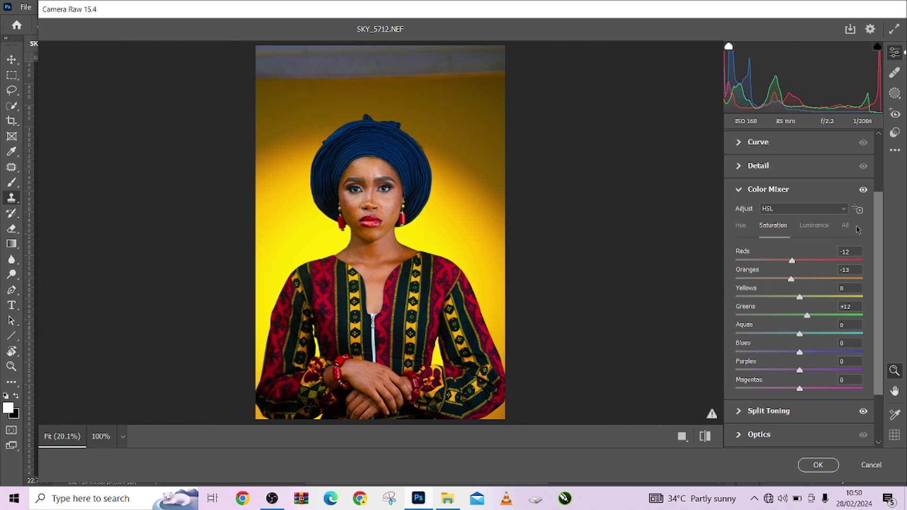
click(864, 190)
click(864, 190)
click(740, 226)
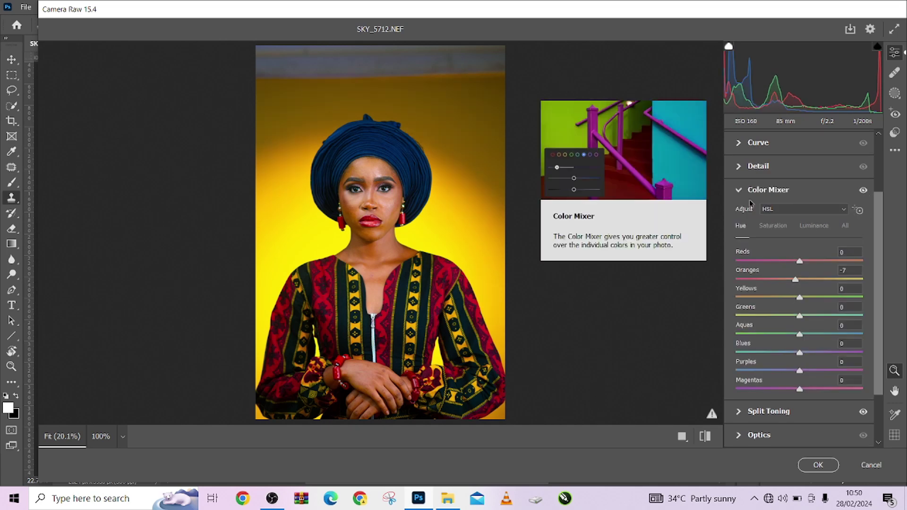
key(q)
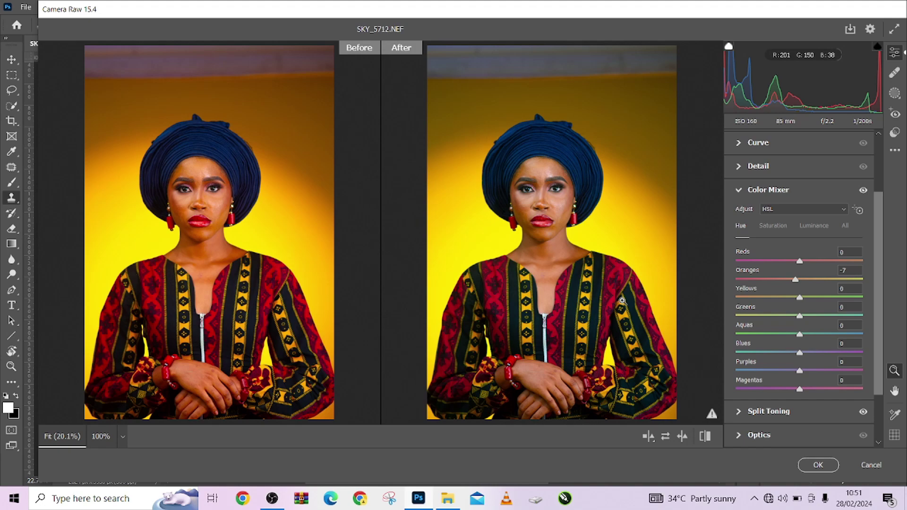
key(Return)
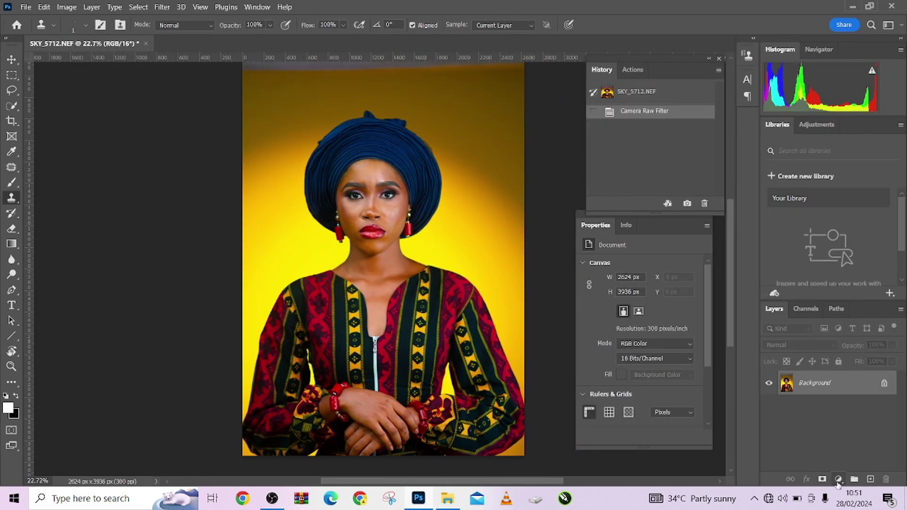
Add a Gradient Map adjustment layer and hide it for now
click(838, 480)
click(840, 463)
click(768, 383)
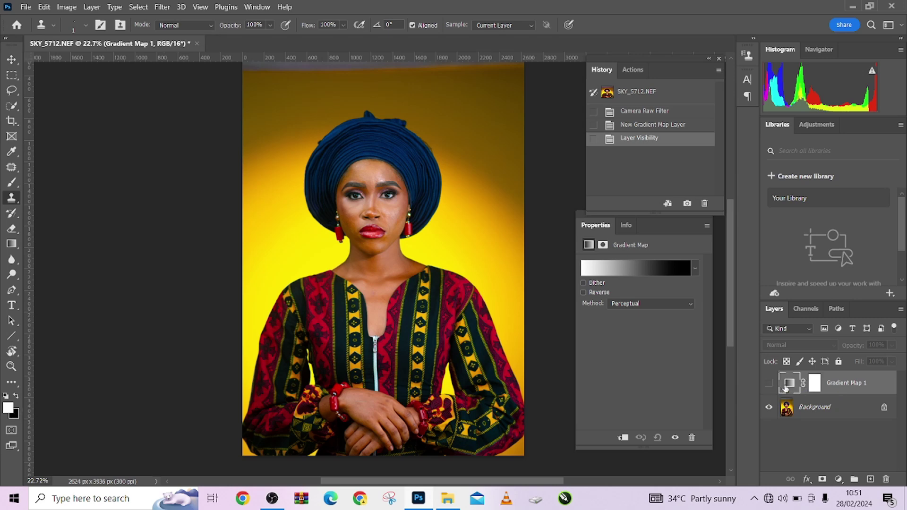
Build the gradient from sampled stops: dark brown, light skin tone, and a mid skin tone at 38%
click(635, 268)
double_click(802, 329)
click(420, 375)
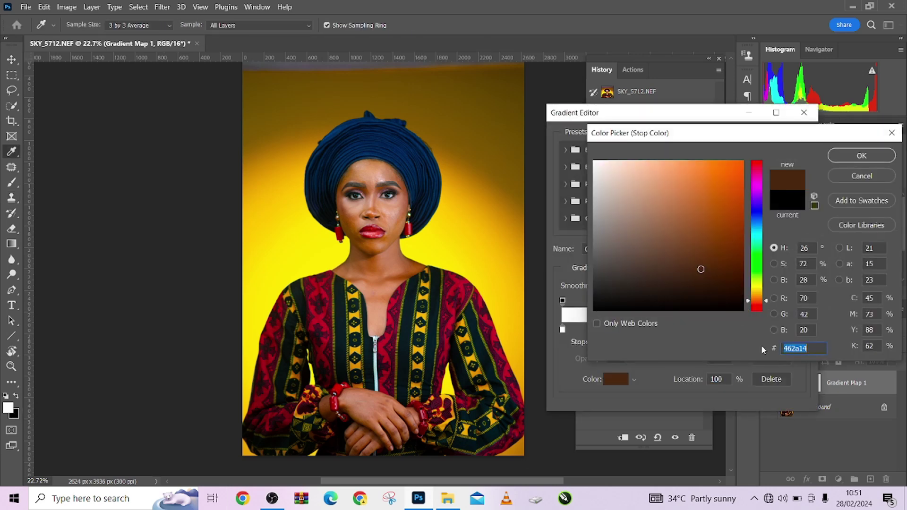
click(862, 156)
double_click(563, 330)
click(378, 208)
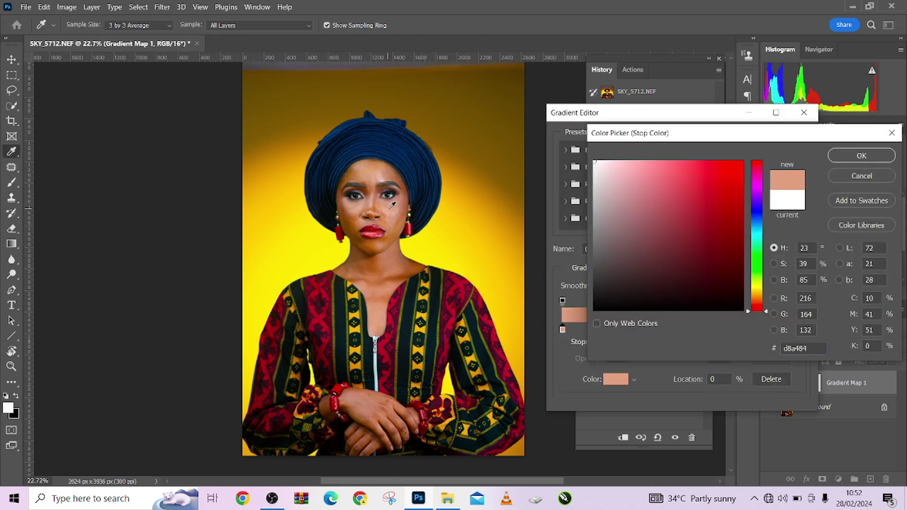
click(862, 156)
double_click(655, 329)
click(367, 410)
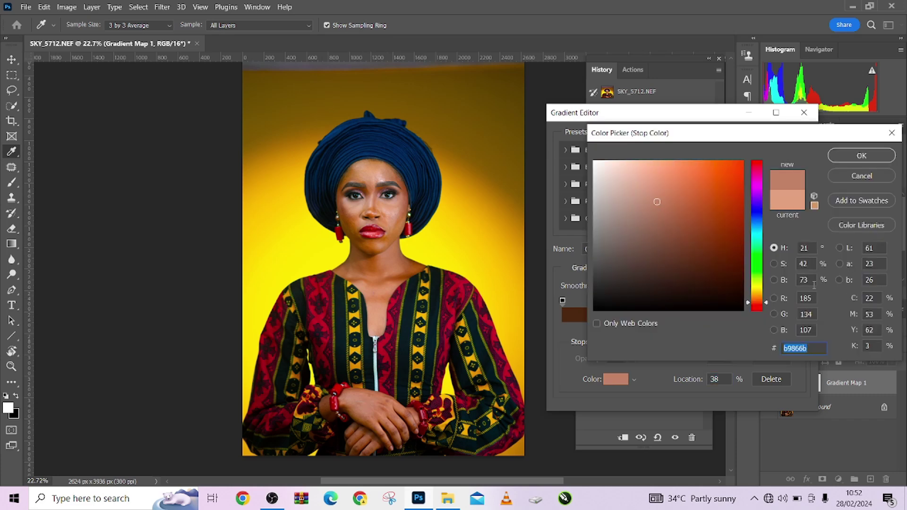
click(862, 155)
click(793, 139)
Show the Gradient Map, set its blend mode to Color, and target its mask
click(768, 383)
key(alt+shift+c)
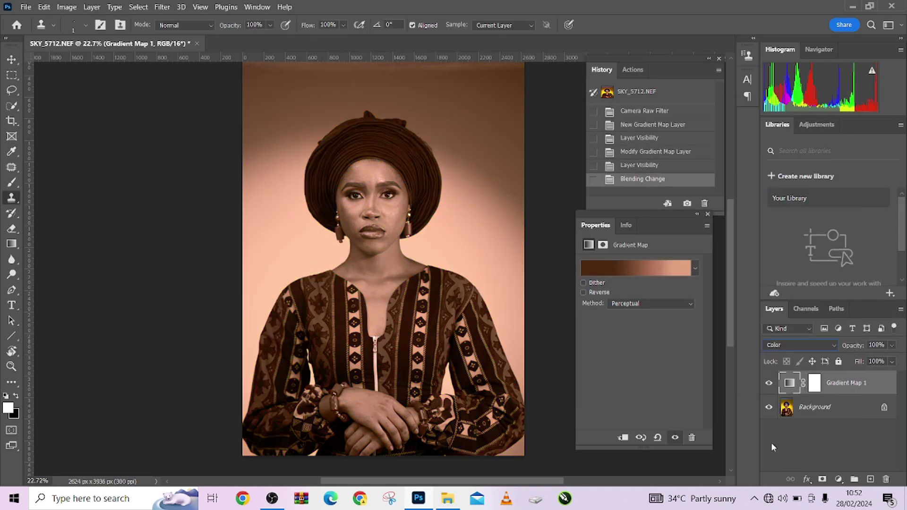
click(815, 383)
Select the woman on the background photo, refine around the right arm, and copy her to a new layer
click(769, 383)
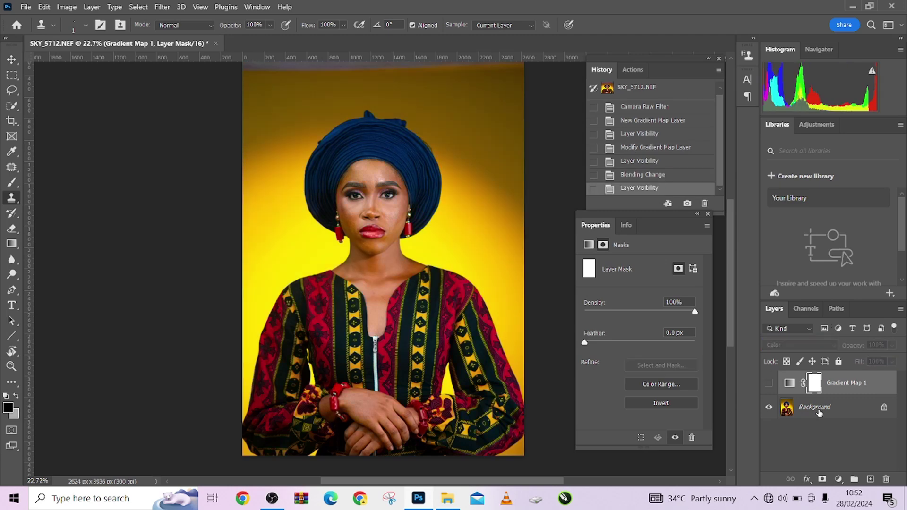
click(832, 407)
key(w)
click(338, 25)
key(shift+ctrl+i)
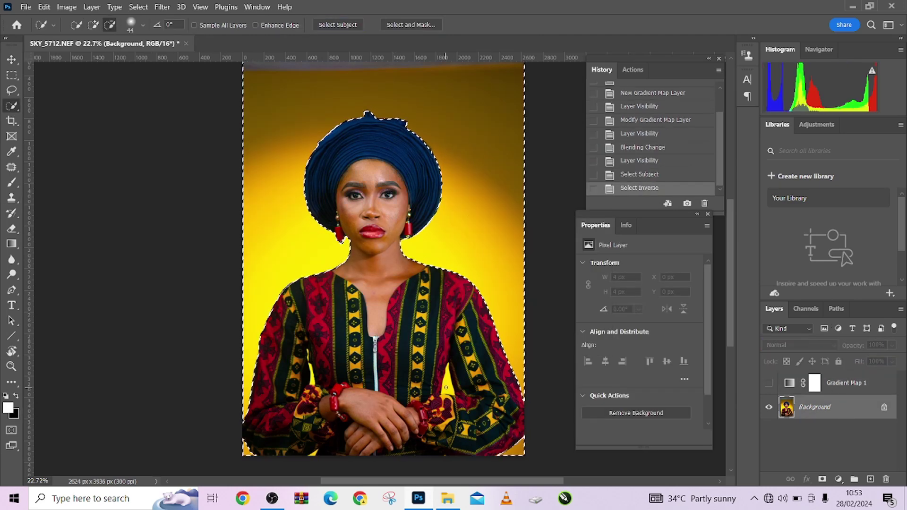
click(446, 378)
click(441, 387)
key(ctrl+j)
key(ctrl+z)
key(shift+ctrl+i)
key(ctrl+j)
click(769, 431)
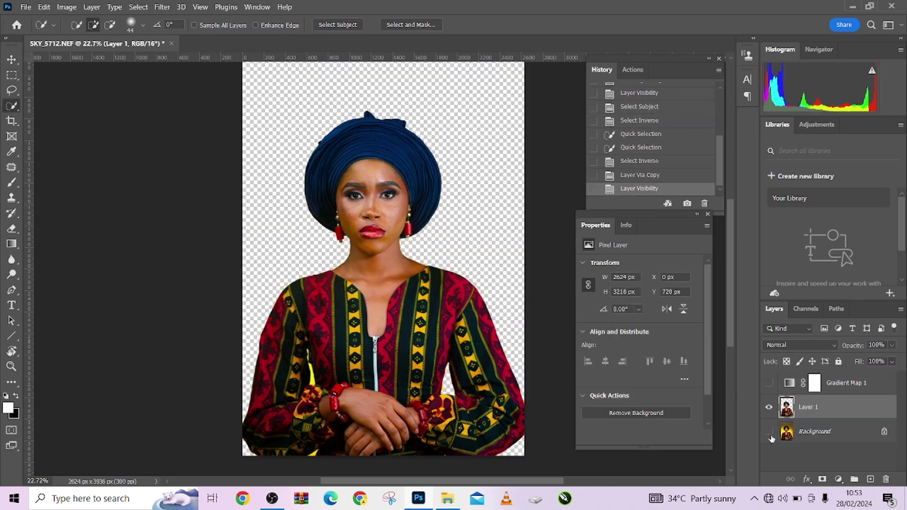
click(769, 431)
Build the Gradient Map layer mask from a Color Range selection
click(769, 383)
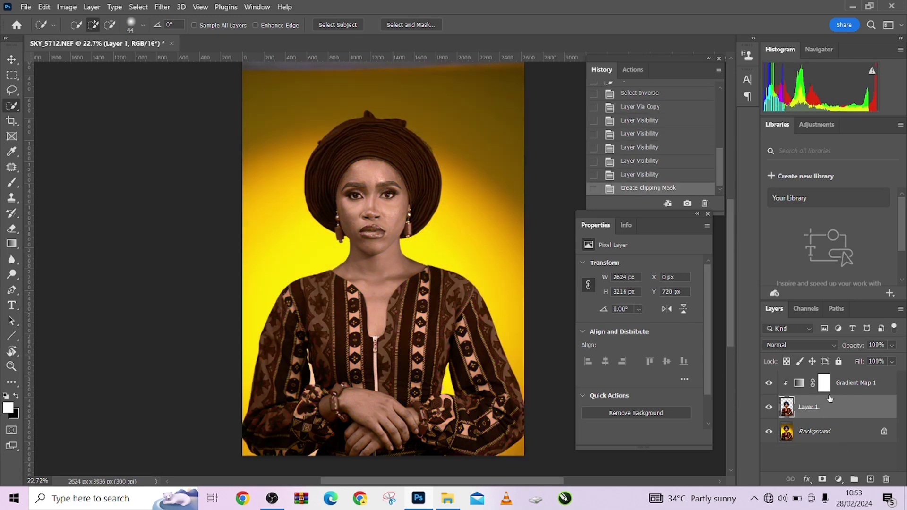
click(824, 383)
click(138, 7)
click(161, 109)
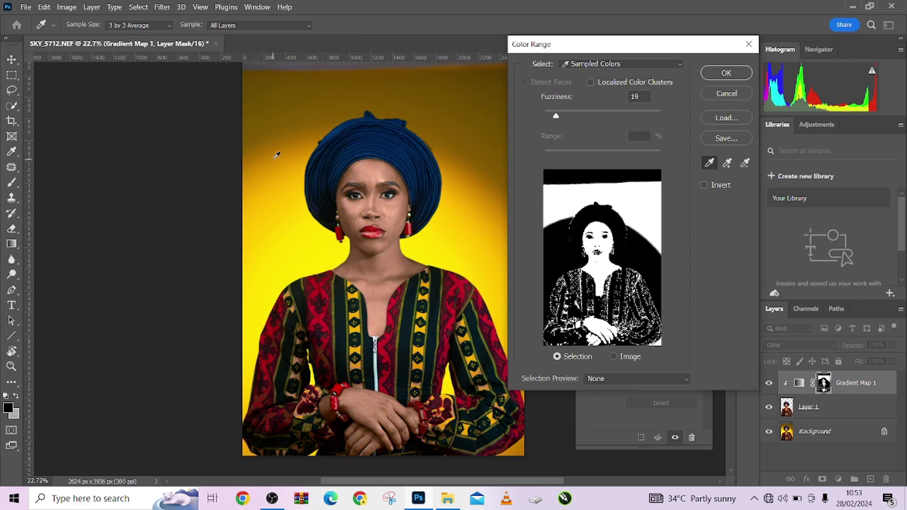
key(Return)
Lower the Gradient Map opacity to 65% and compare it on and off
click(769, 384)
click(769, 384)
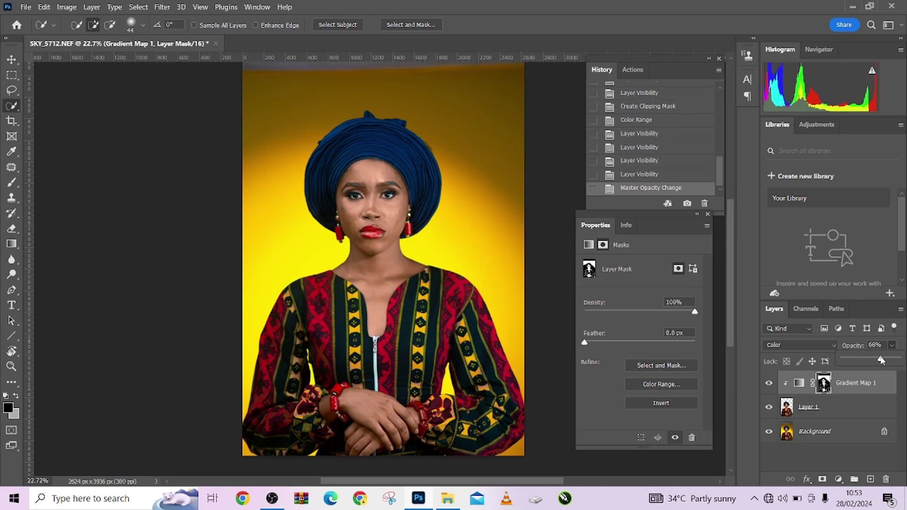
key(6)
key(5)
click(769, 384)
click(768, 384)
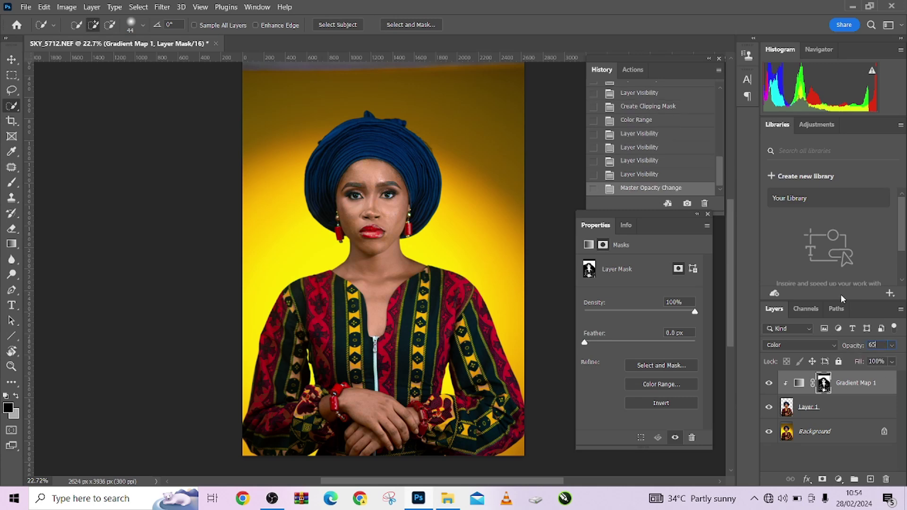
click(769, 384)
click(769, 384)
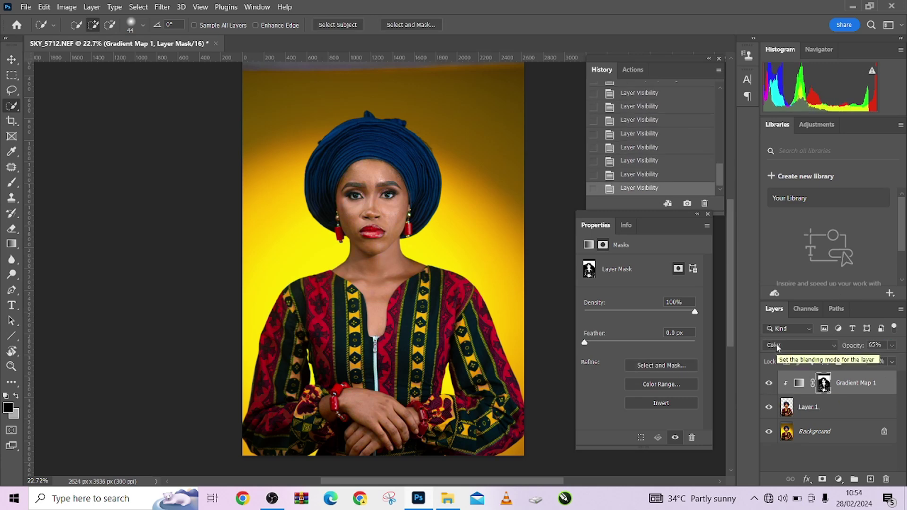
Add a Color Lookup adjustment layer to load the FallColors.look file
click(839, 479)
click(831, 439)
click(652, 402)
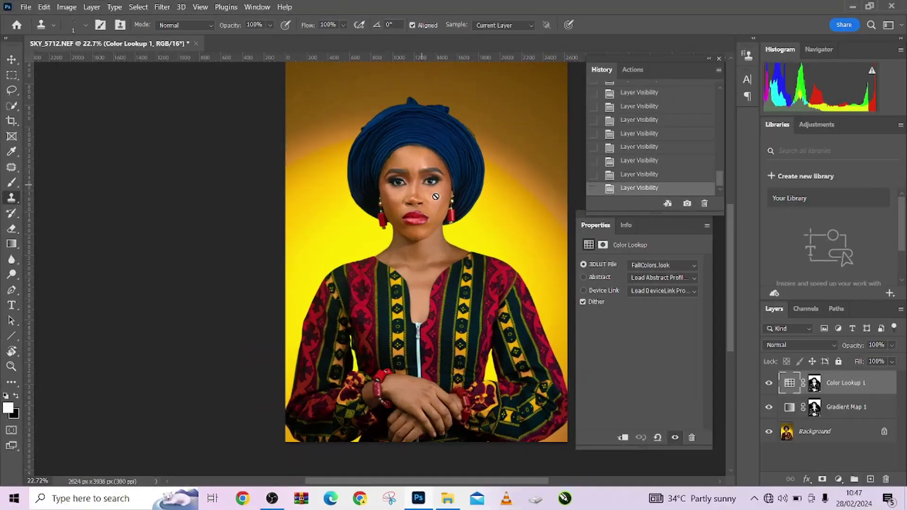
click(769, 407)
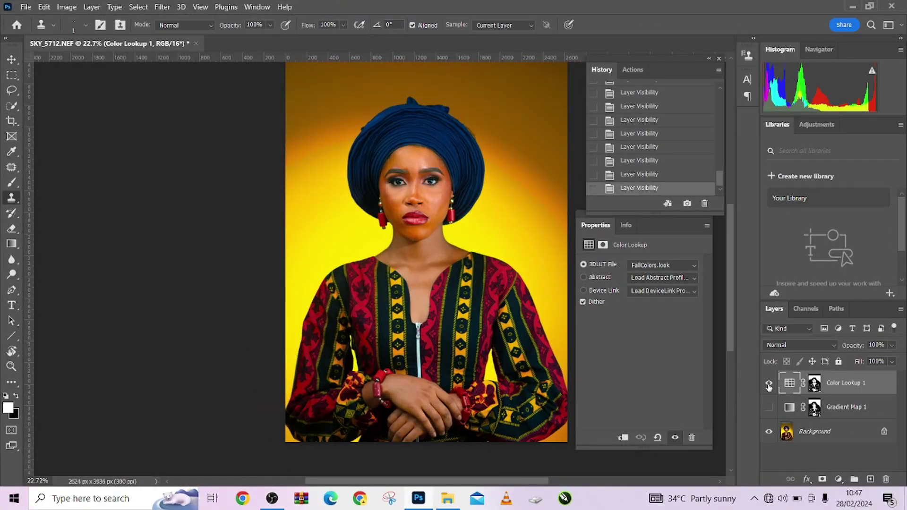
click(769, 382)
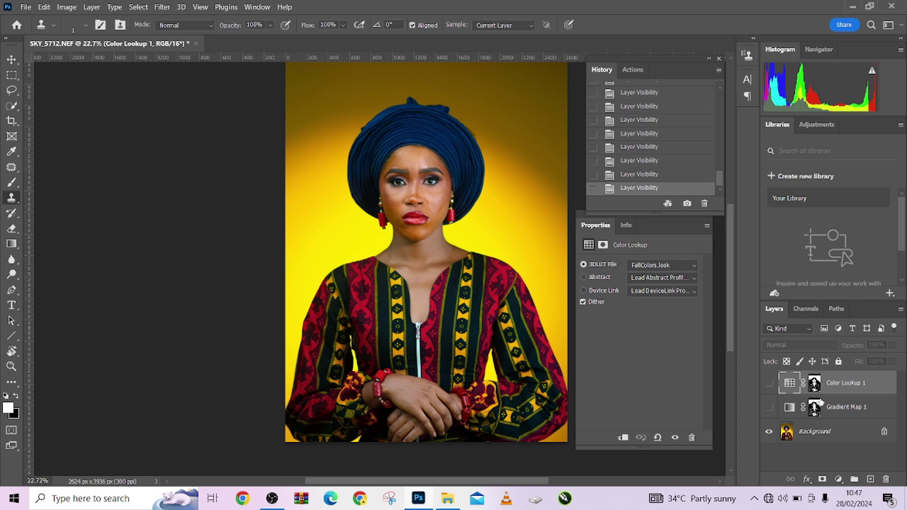
click(769, 407)
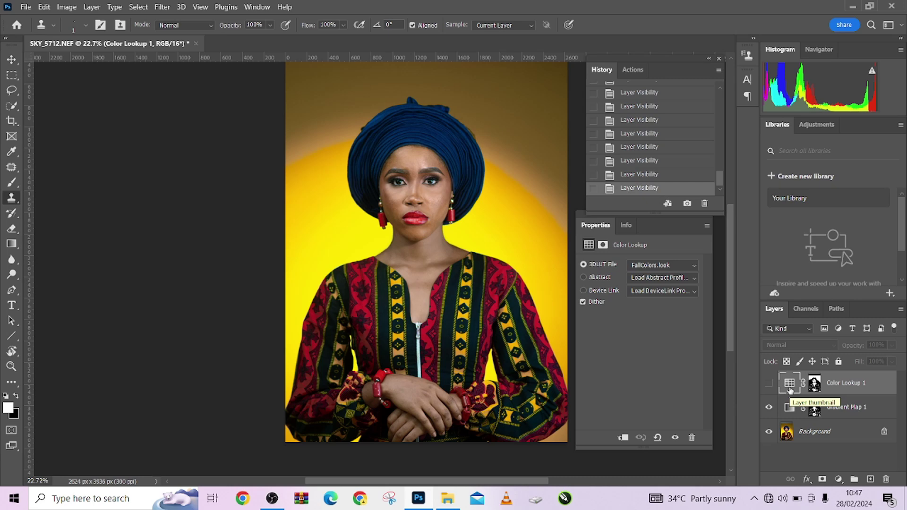
click(769, 408)
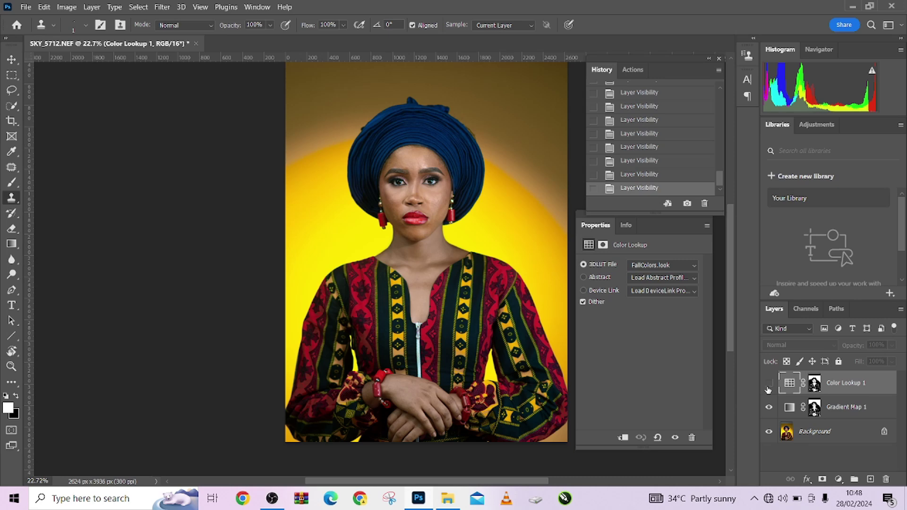
click(769, 386)
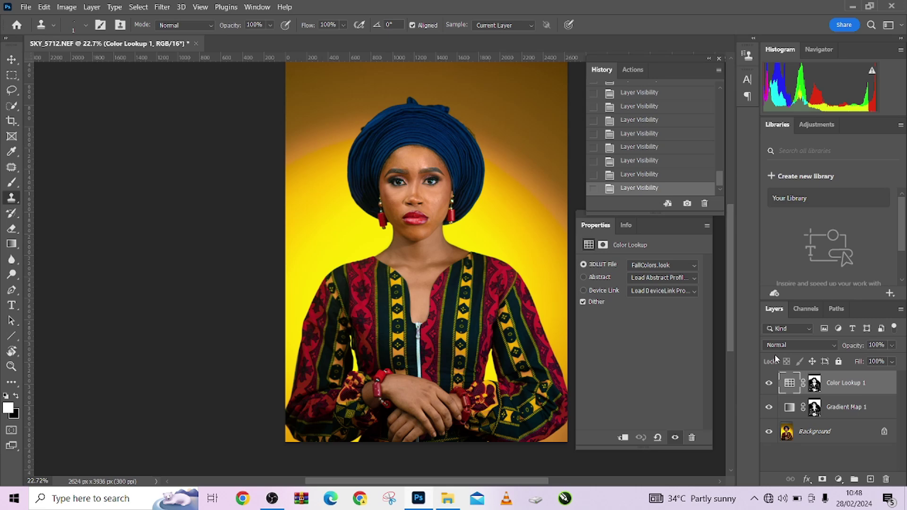
click(769, 409)
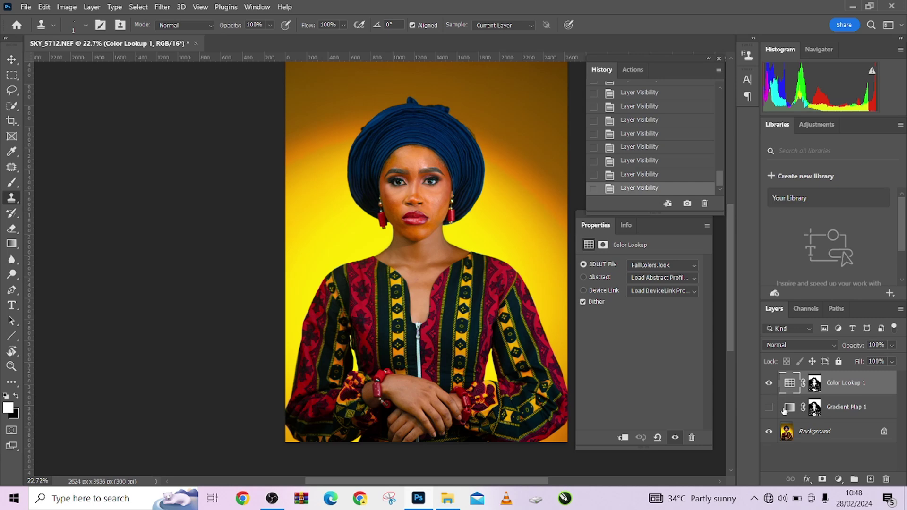
click(770, 409)
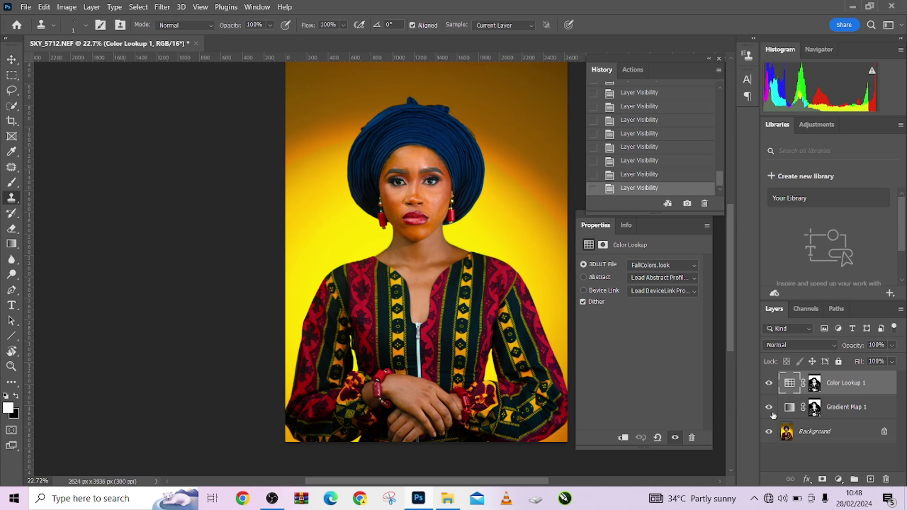
click(769, 384)
click(769, 384)
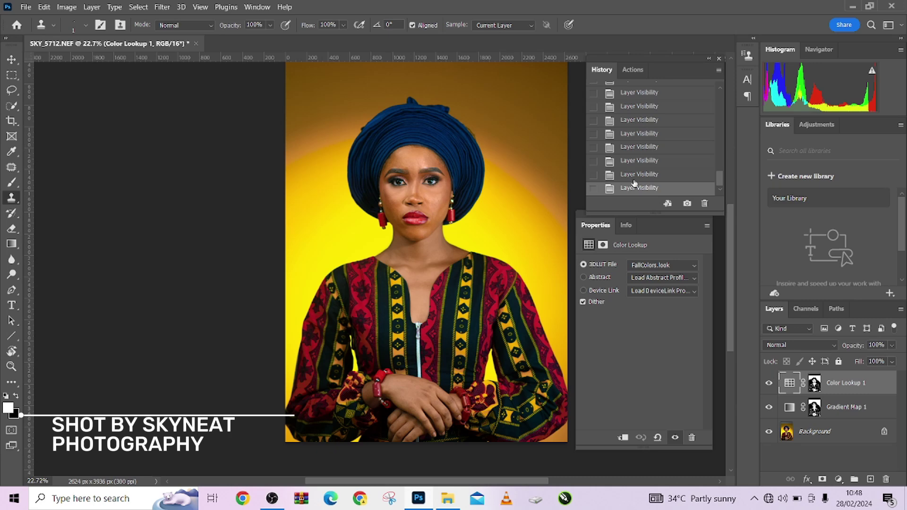
Revert the document to the SKY_5712.NEF opening snapshot in the History panel
scroll(632, 183, up, 3)
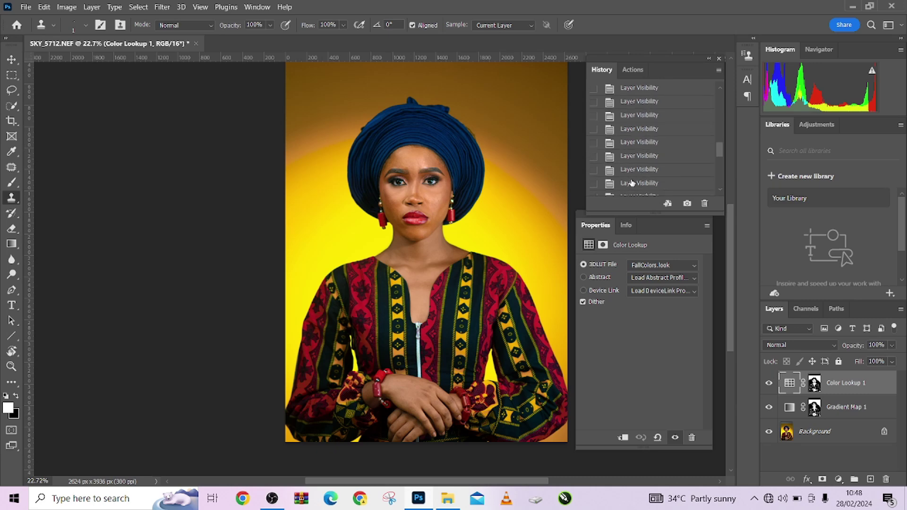
scroll(632, 183, up, 5)
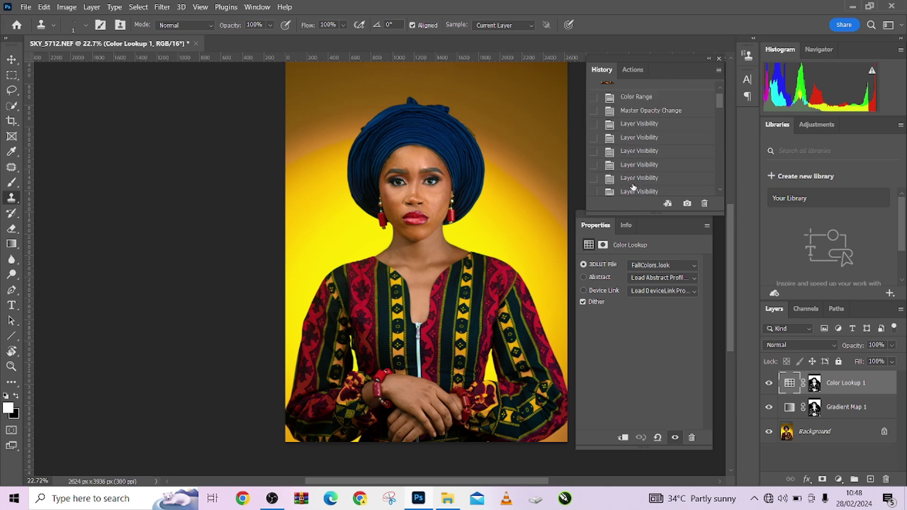
click(643, 92)
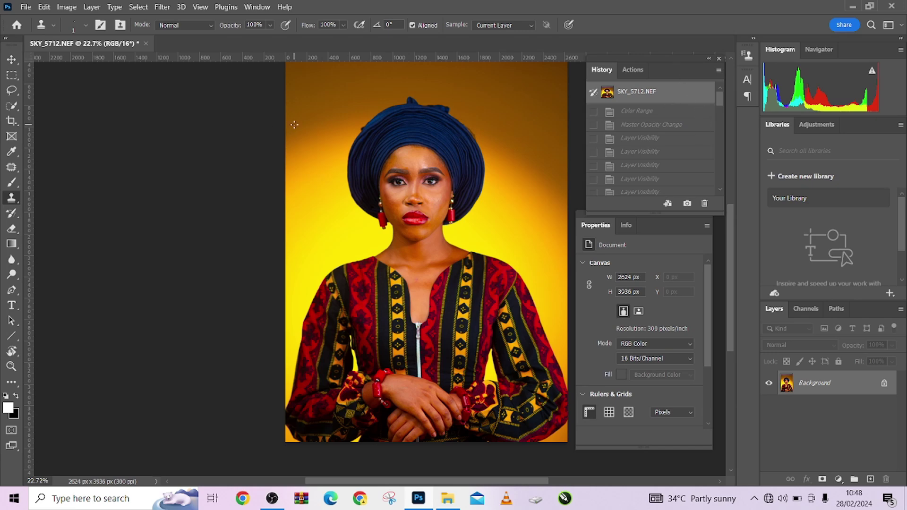
Launch Filter > Camera Raw Filter on SKY_5712.NEF
click(165, 7)
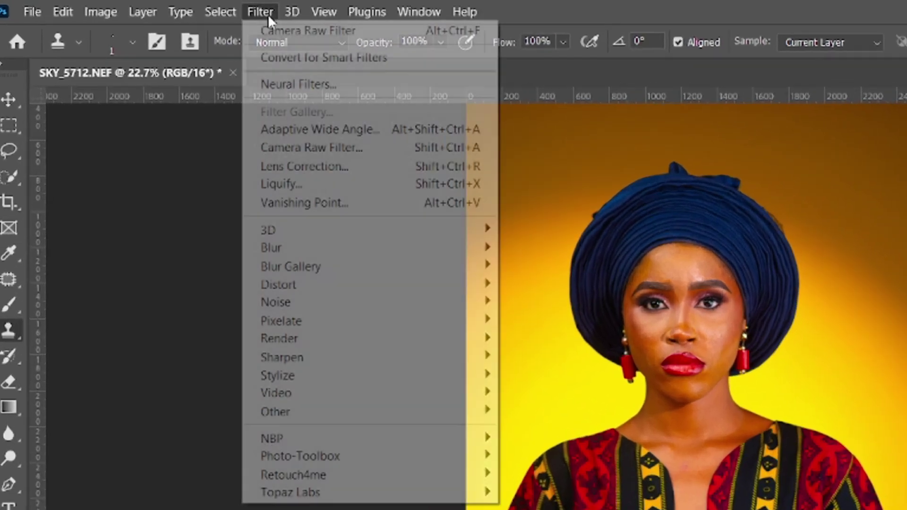
click(337, 148)
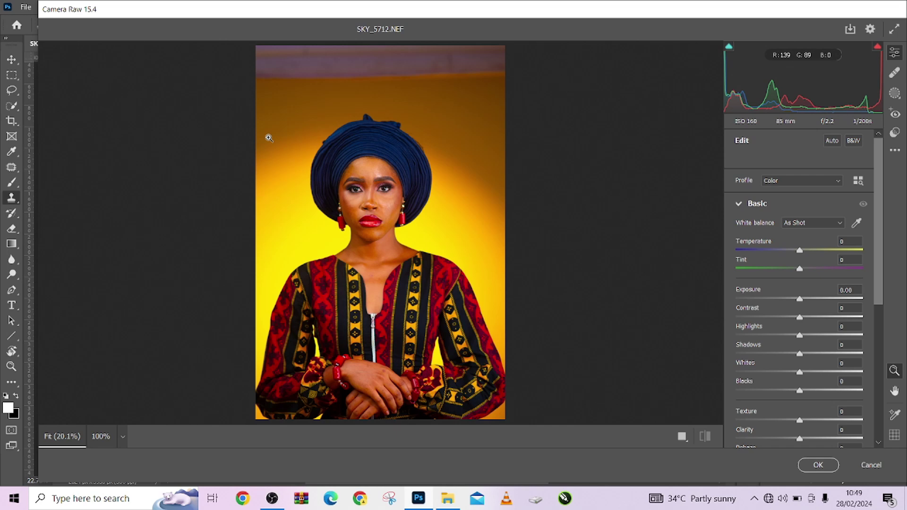
Reapply the earlier Camera Raw settings with Apply Previous Settings from the options menu
click(895, 151)
click(809, 192)
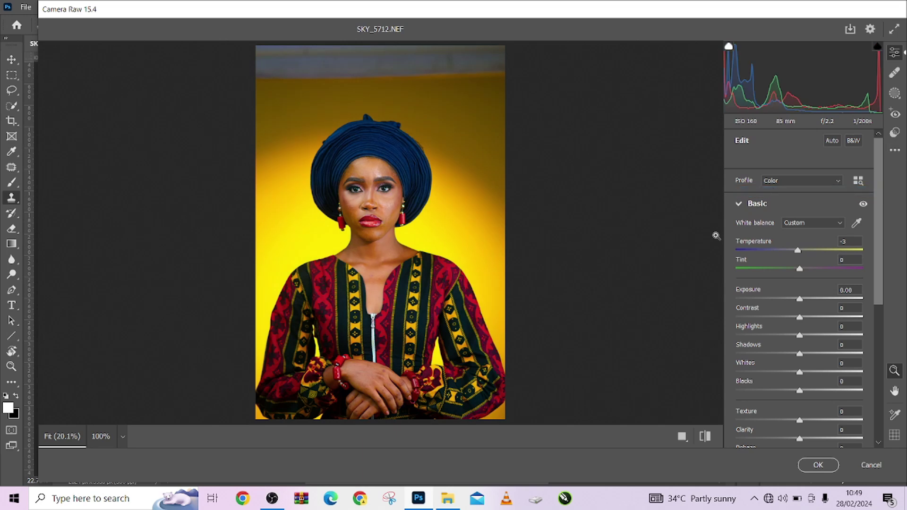
scroll(756, 376, down, 6)
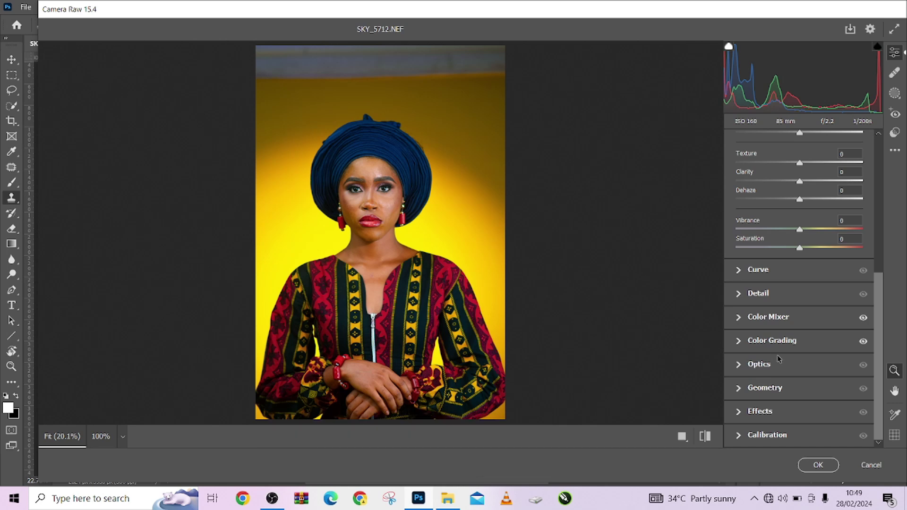
Set the Calibration process version to Version 1
click(752, 441)
click(794, 235)
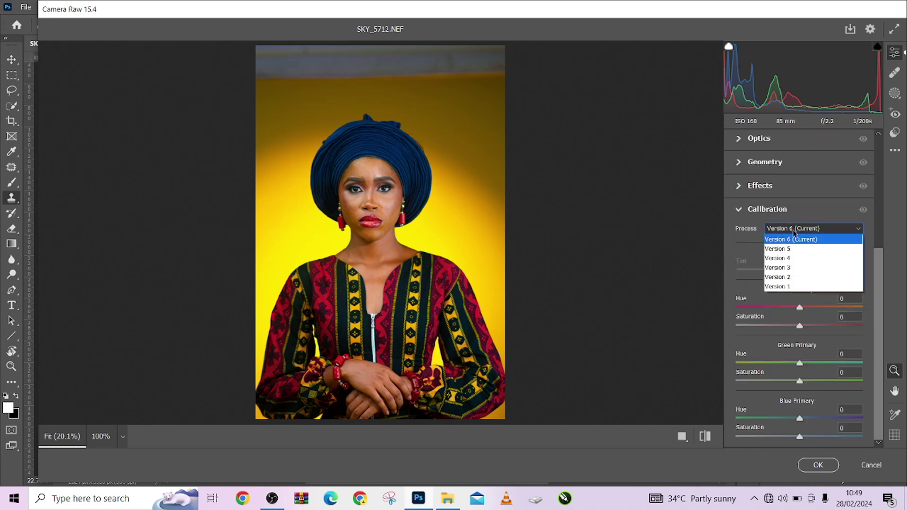
click(783, 287)
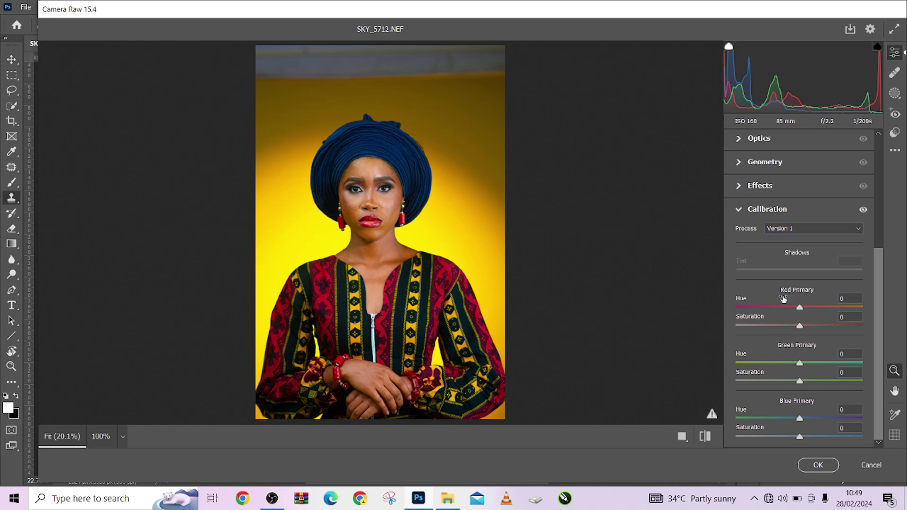
Compare Split Toning off and on, then set its Balance to 0
scroll(793, 249, up, 3)
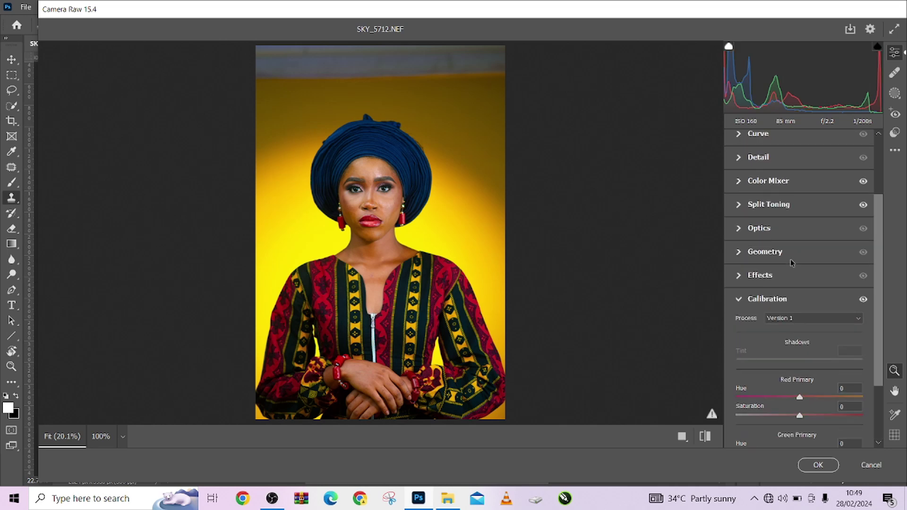
click(744, 206)
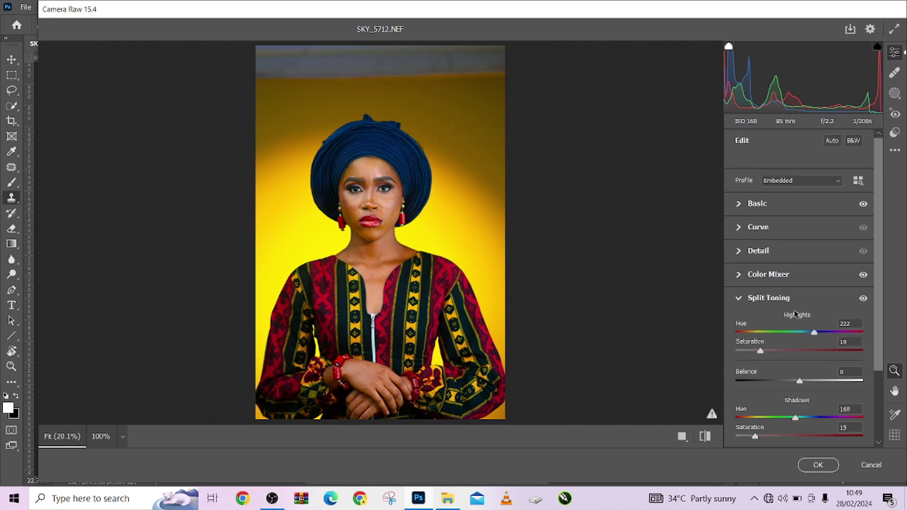
scroll(880, 304, down, 1)
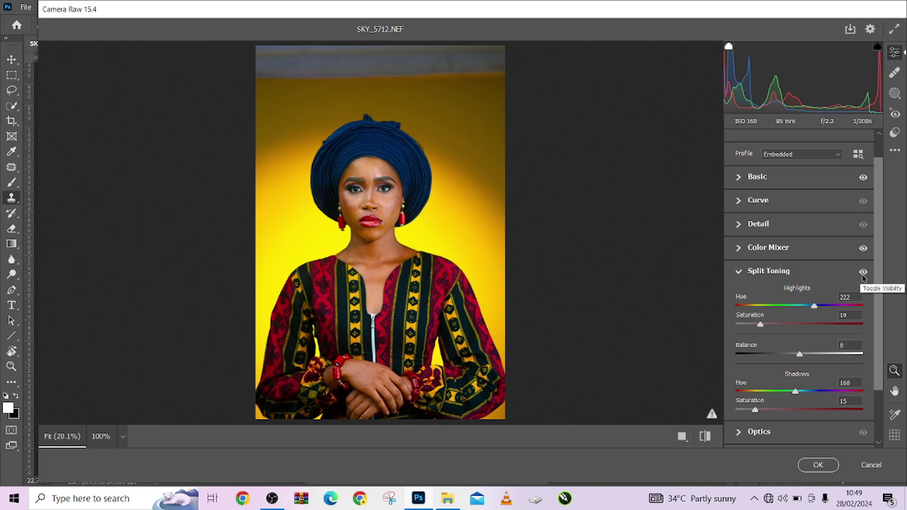
click(863, 273)
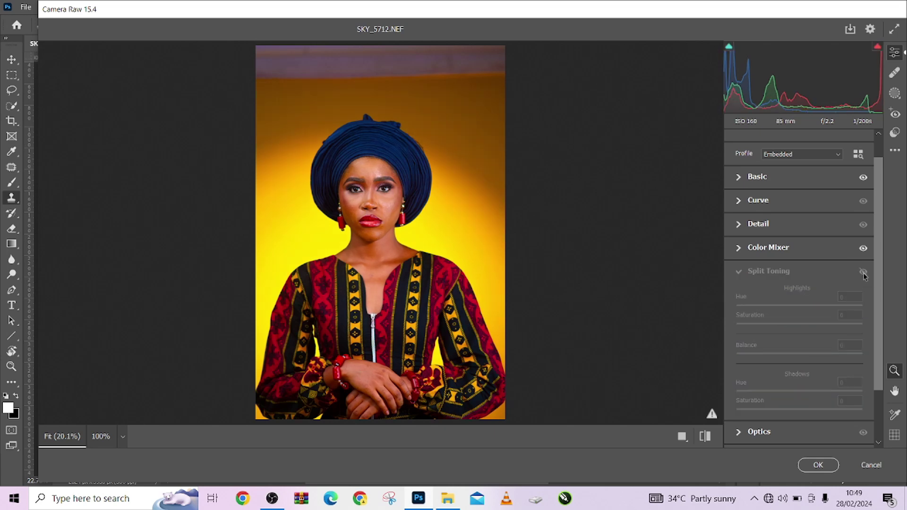
click(864, 274)
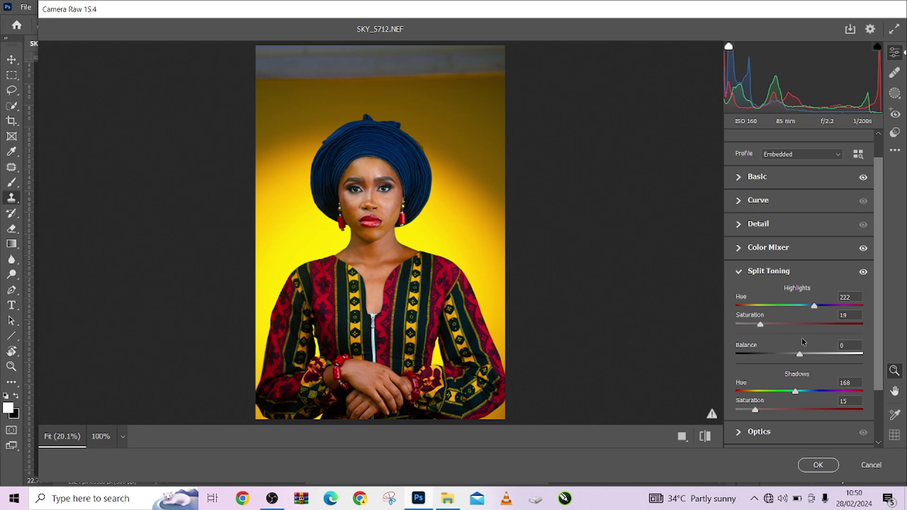
mouse_move(799, 354)
mouse_down()
mouse_move(826, 358)
mouse_move(775, 360)
mouse_move(799, 362)
mouse_up()
click(796, 358)
text(0)
Check the Color Mixer effect off and on, then show its Hue values with Oranges at -7
click(744, 251)
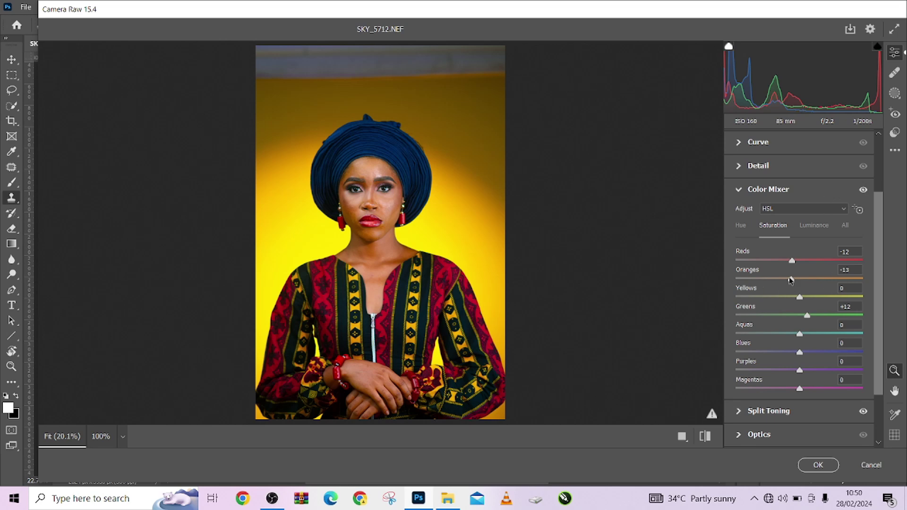
click(864, 191)
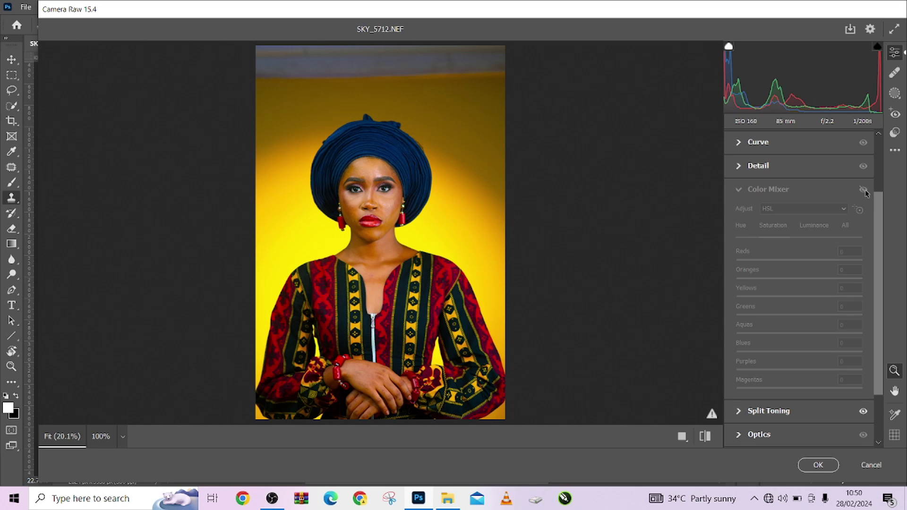
click(865, 190)
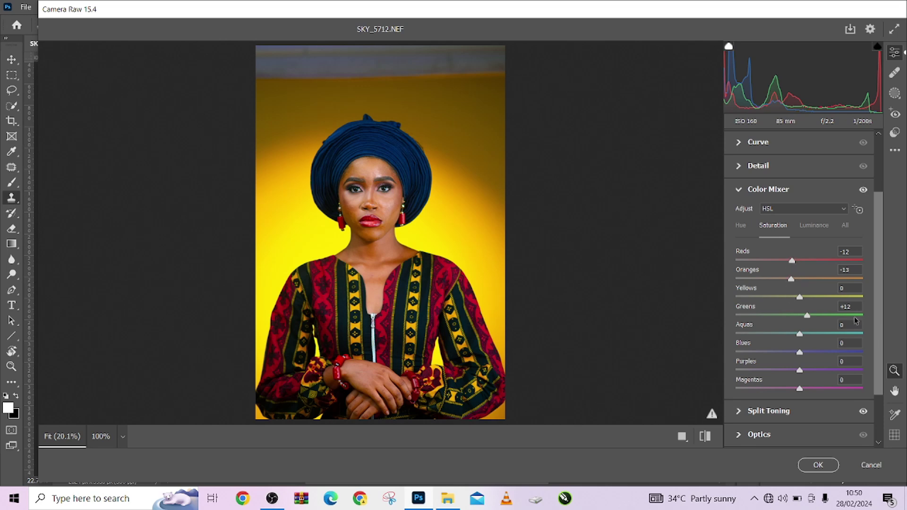
click(741, 226)
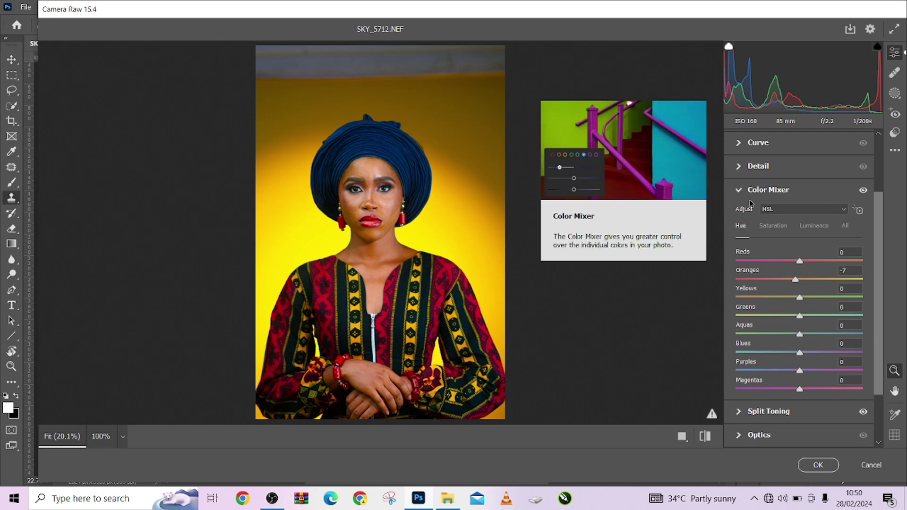
View Before/After side by side, then apply the Camera Raw Filter with OK
click(683, 438)
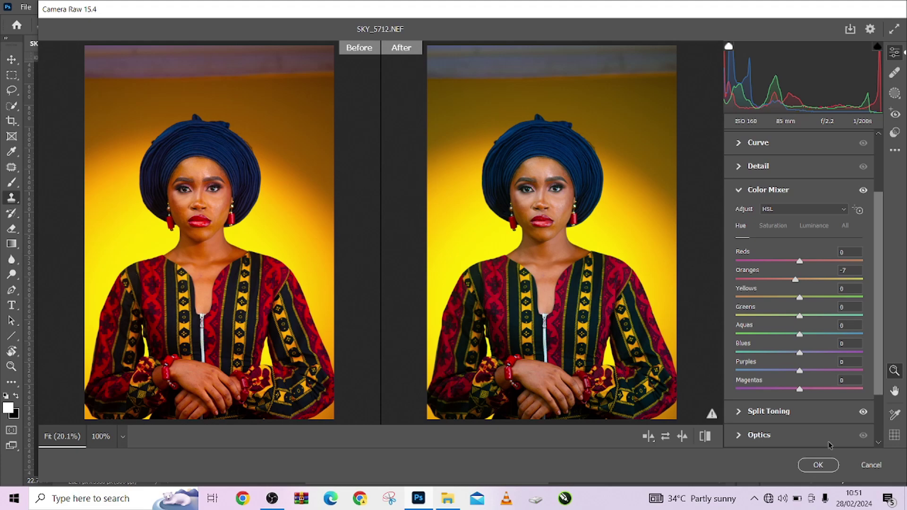
click(818, 466)
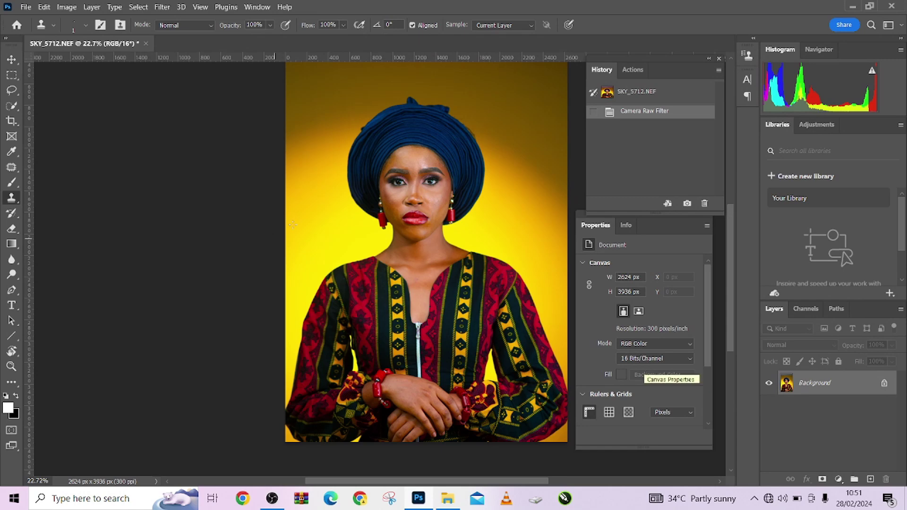
Add Gradient Map 1 above the Background, hide it, and bring up its Gradient Editor
drag(441, 245, 394, 260)
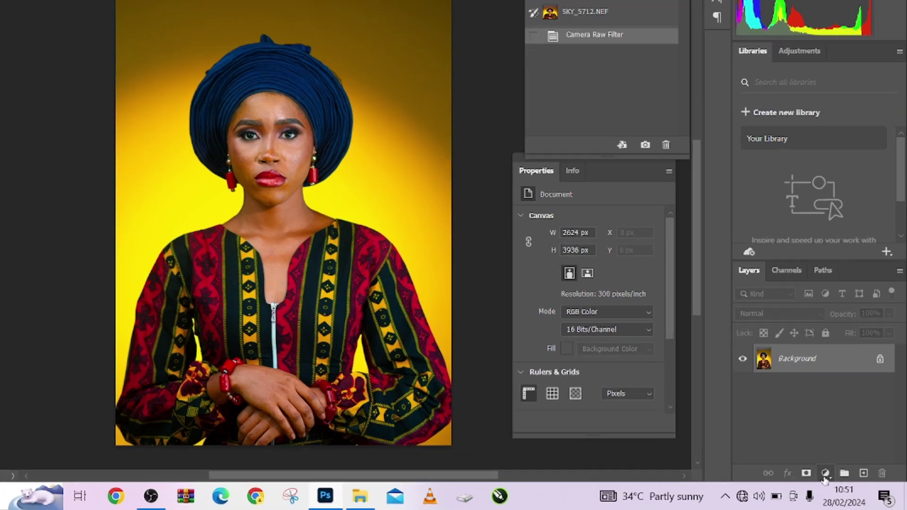
click(839, 479)
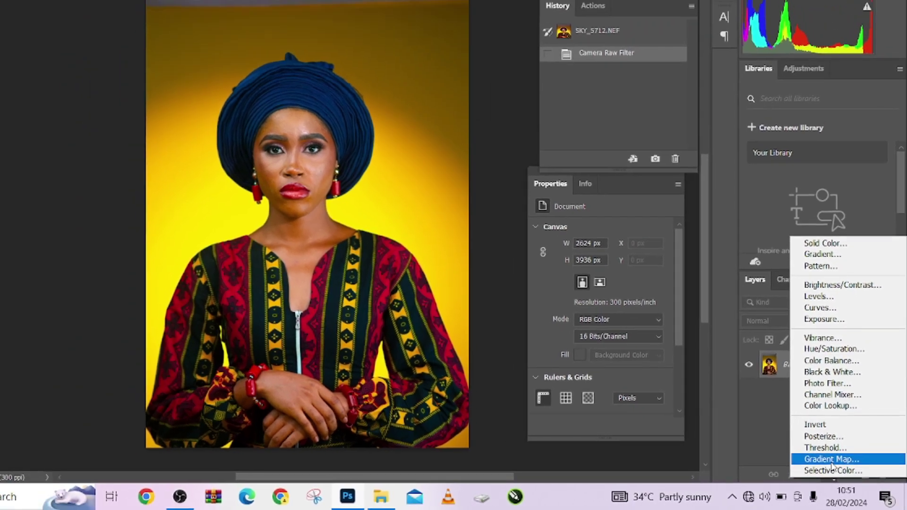
click(827, 456)
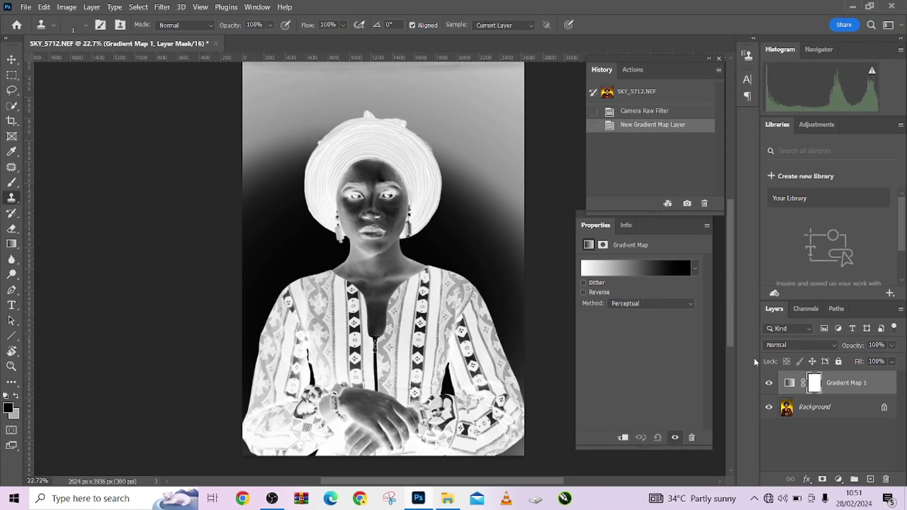
click(770, 384)
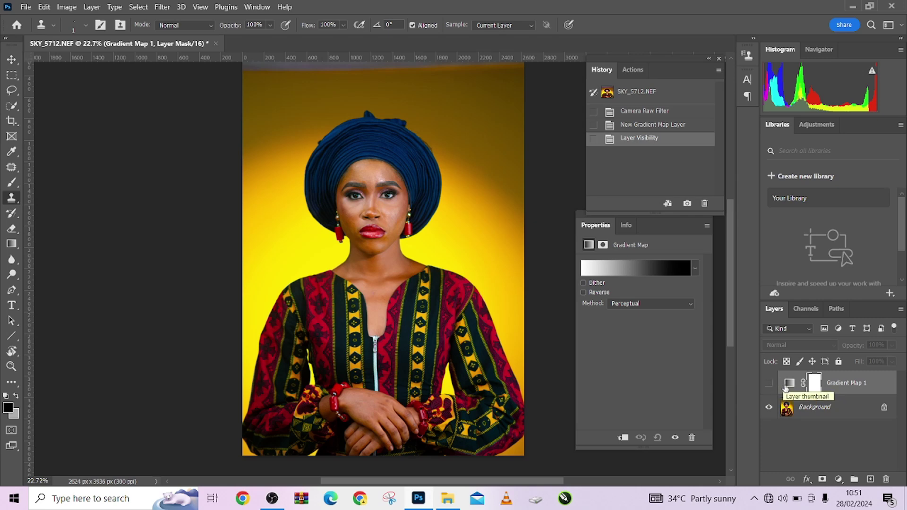
click(789, 384)
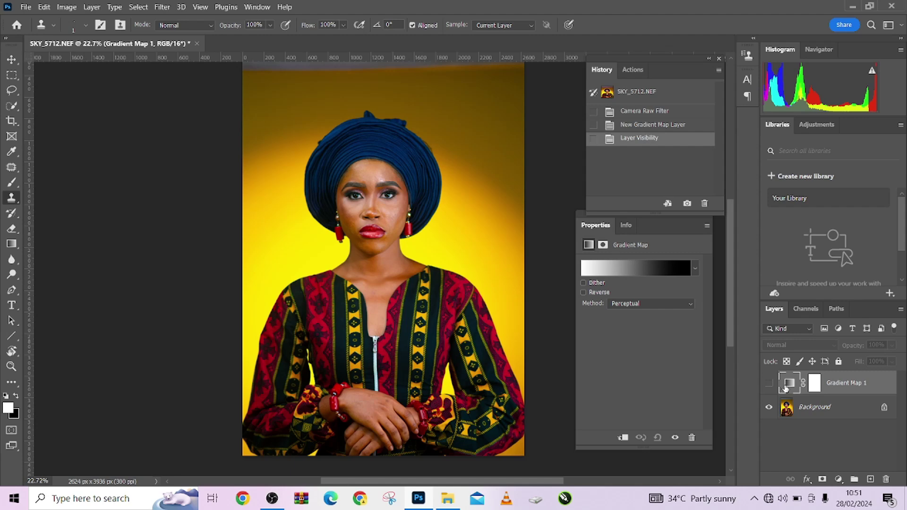
click(634, 268)
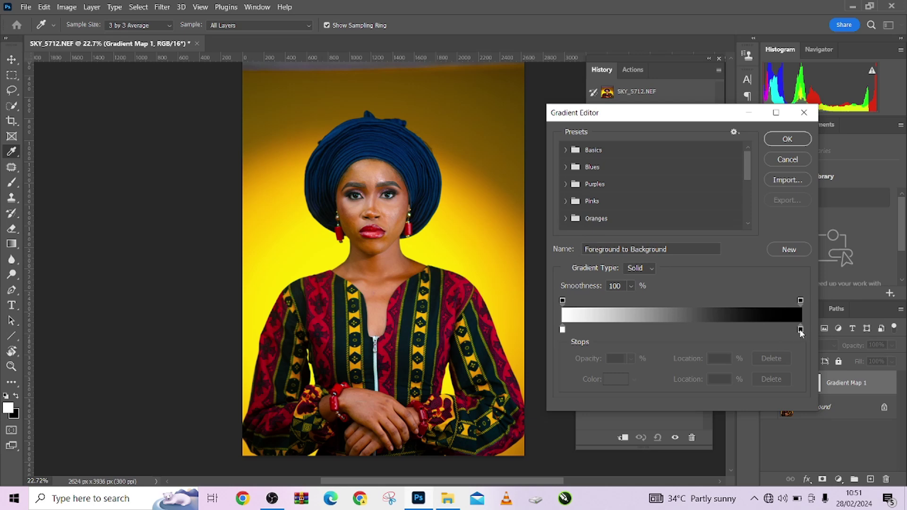
Set the dark end stop to a dark brown sampled from the hands, entering 28
double_click(800, 330)
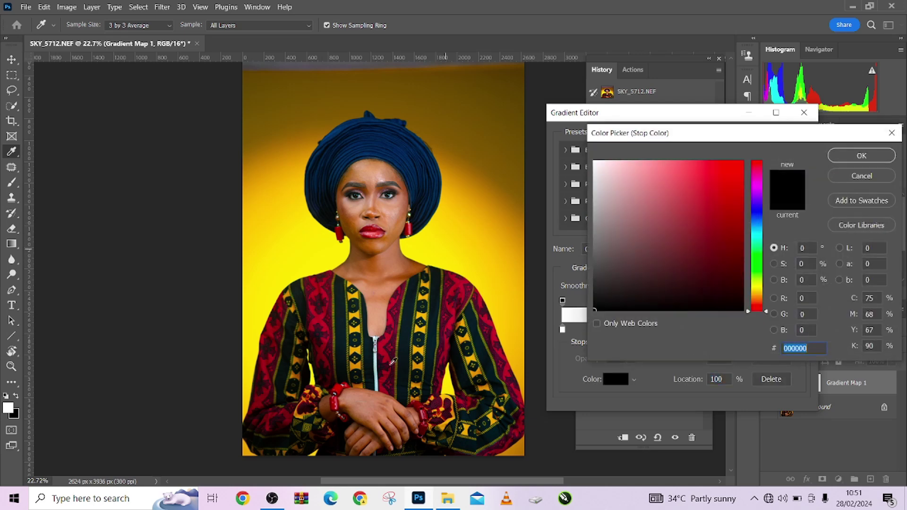
click(371, 431)
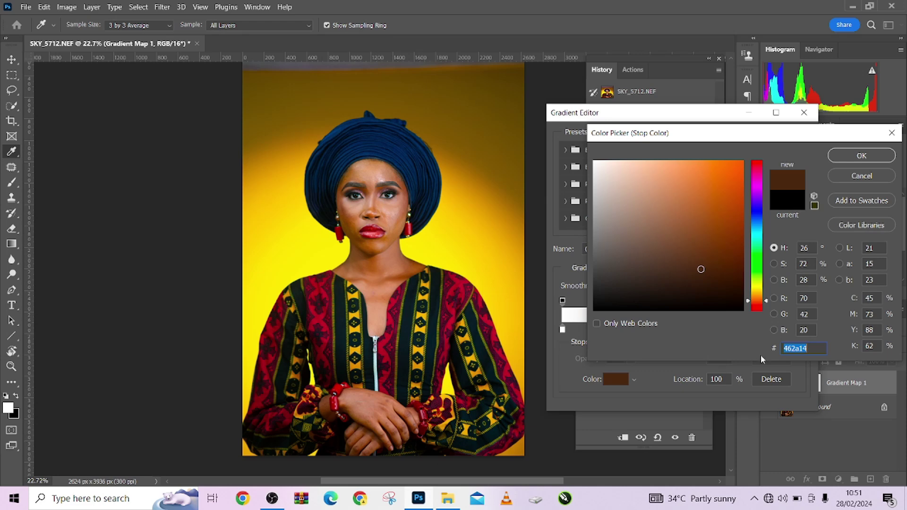
click(807, 279)
click(865, 155)
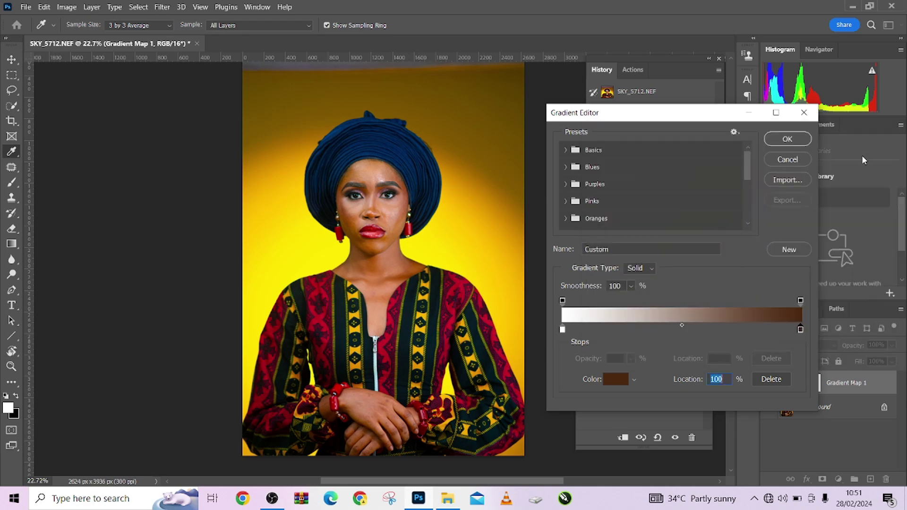
text(28)
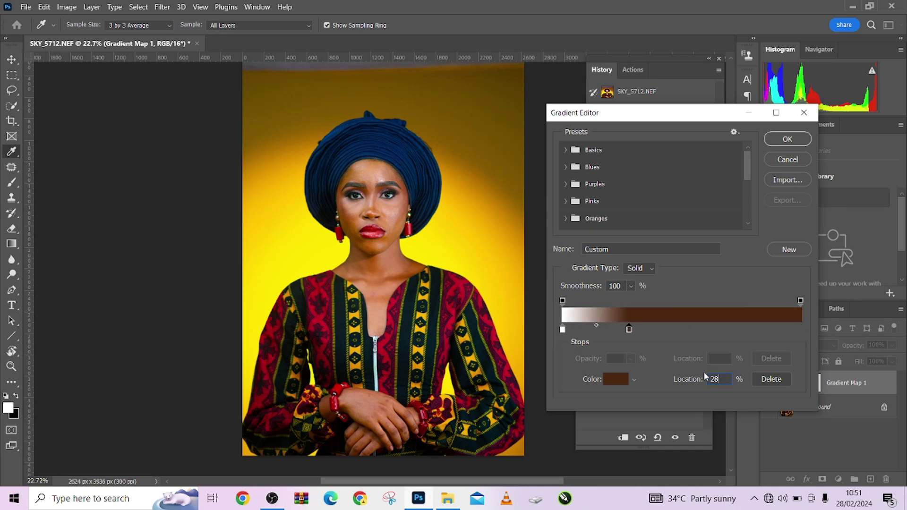
Set the light end stop to a skin tone sampled from the face, entering 85
double_click(562, 330)
click(389, 208)
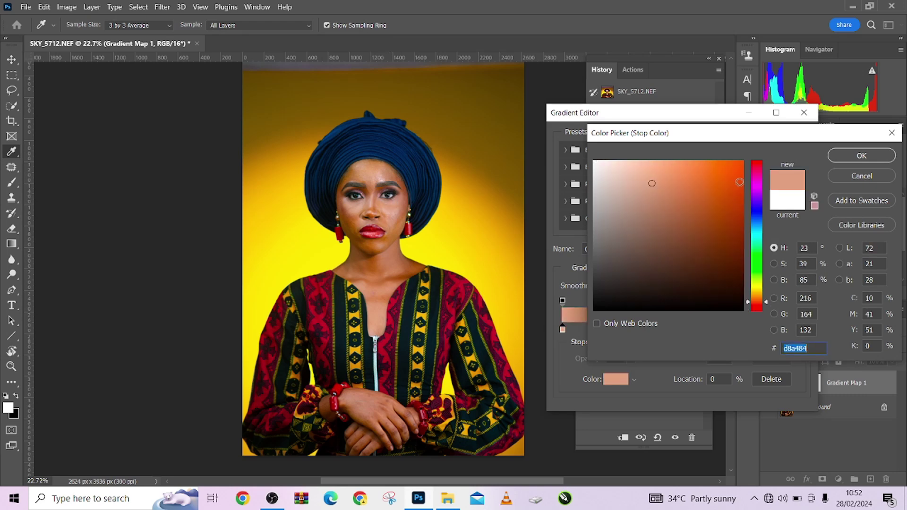
click(805, 280)
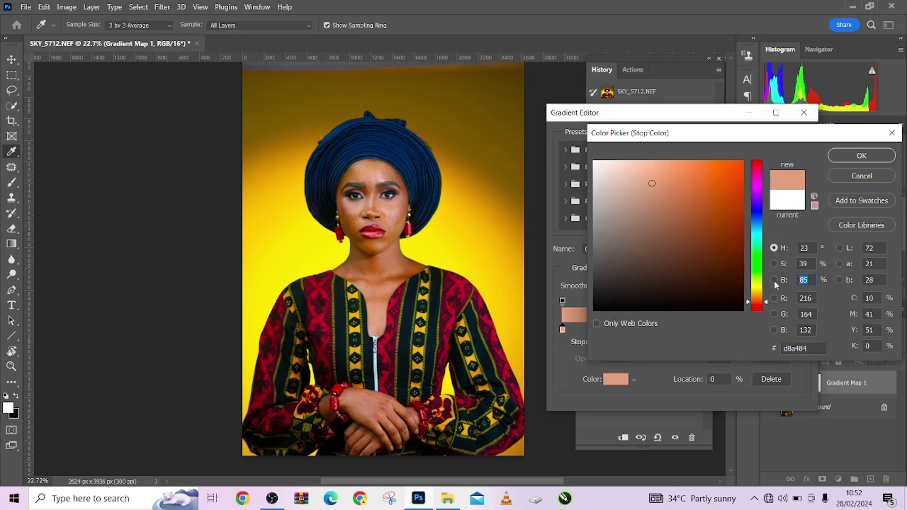
click(862, 155)
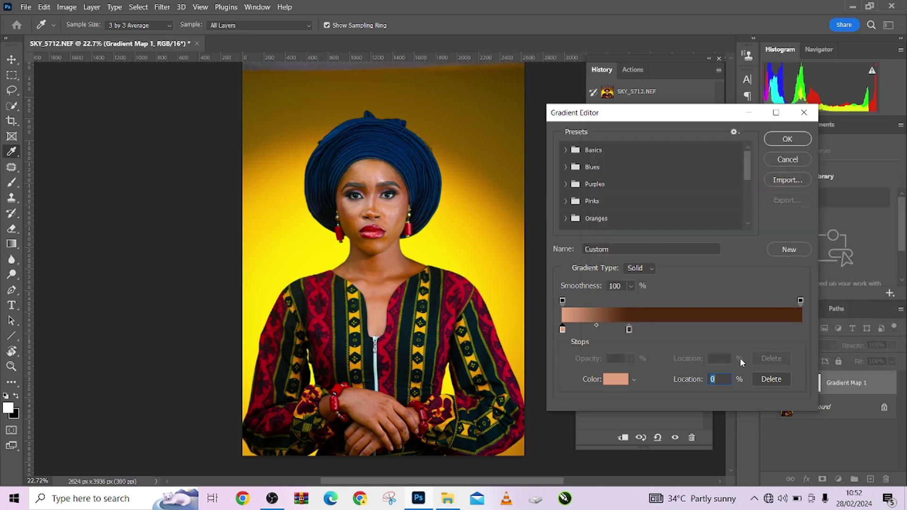
text(85)
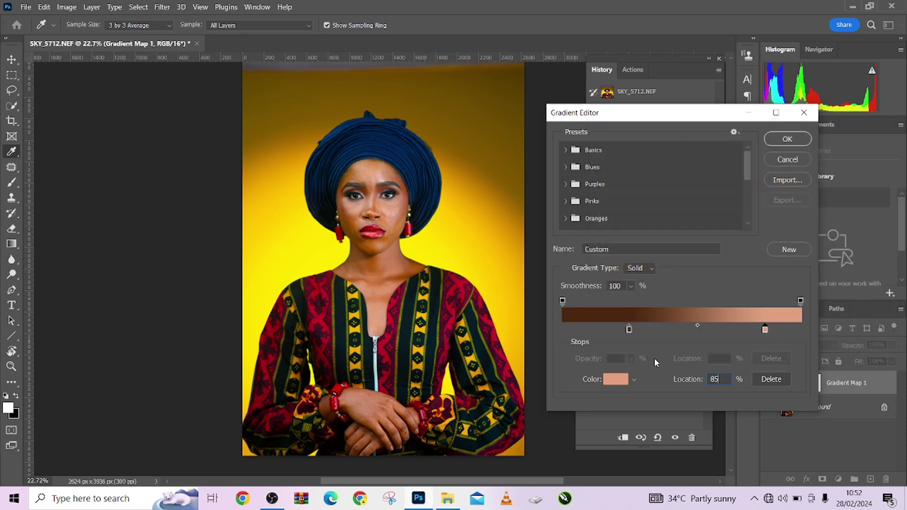
Add a stop with a skin tone sampled from the face, move it to 73%, and apply the gradient
click(654, 329)
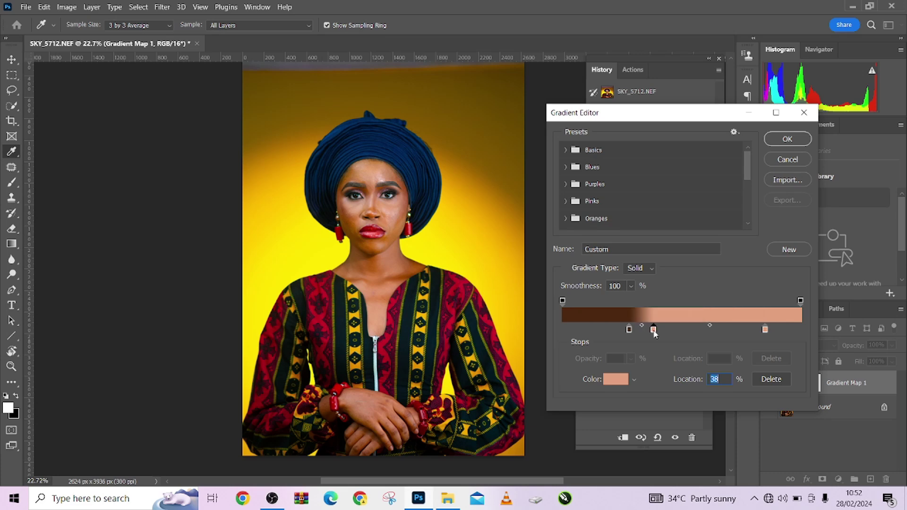
double_click(654, 330)
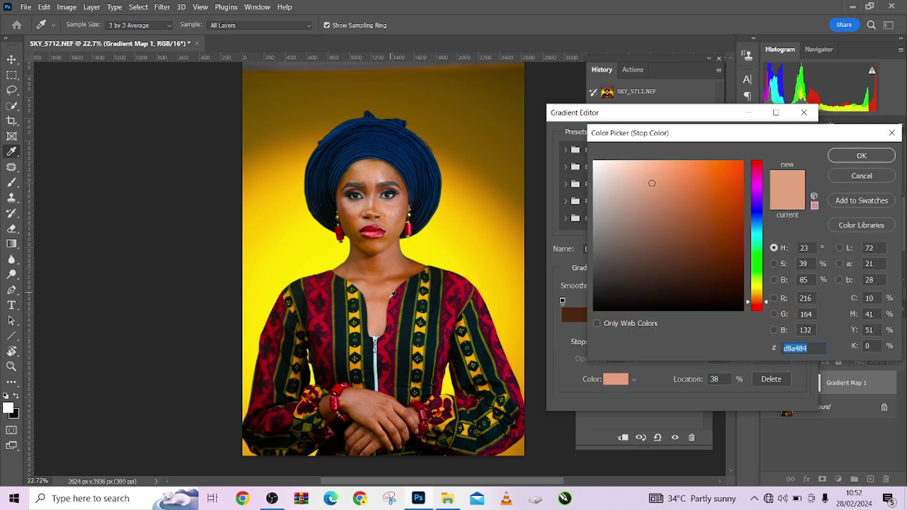
click(364, 411)
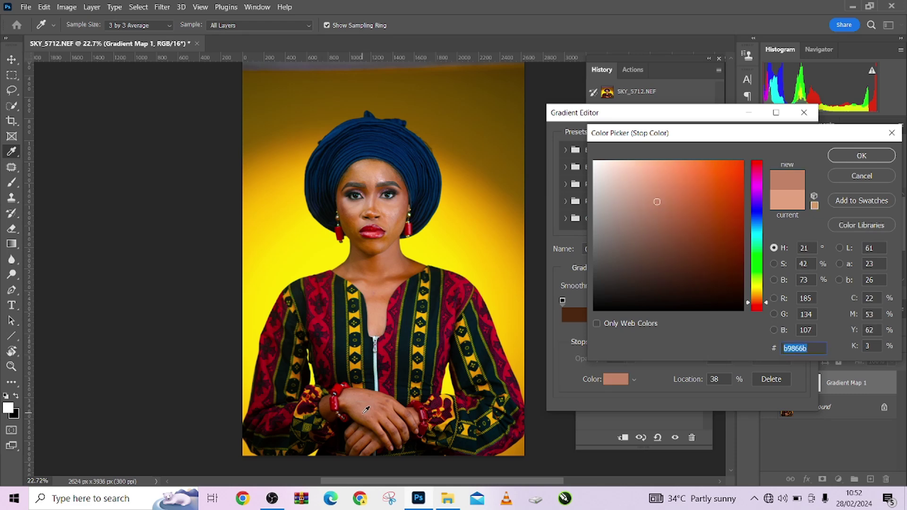
click(808, 279)
click(860, 156)
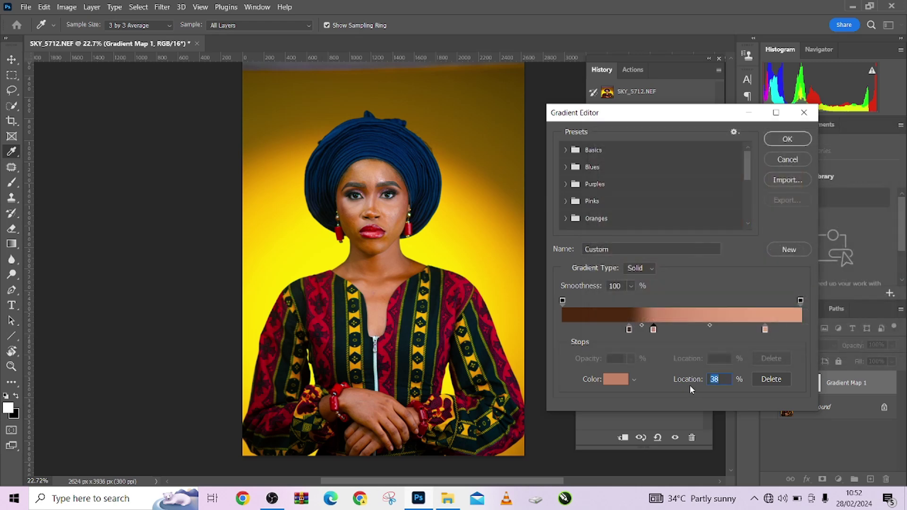
text(73)
click(778, 139)
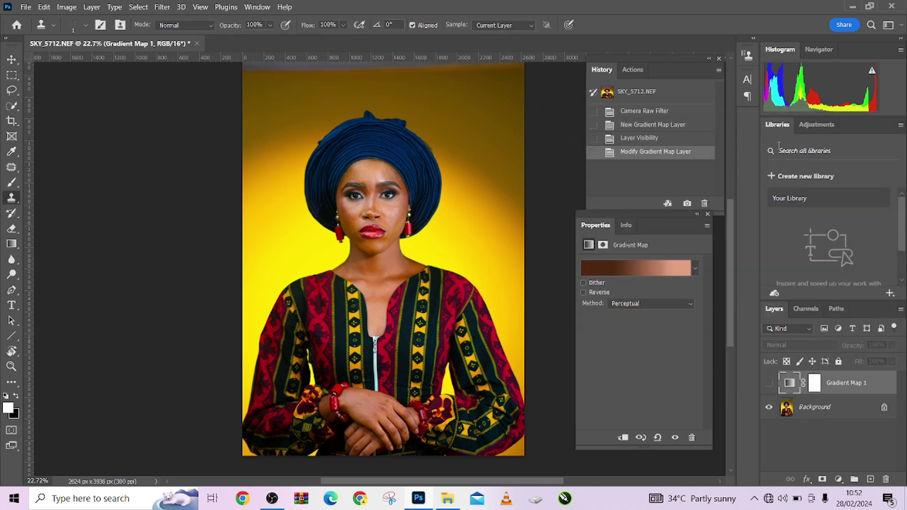
Show Gradient Map 1, switch its blend mode to Color for a sepia tone, then hide it
click(769, 384)
click(769, 384)
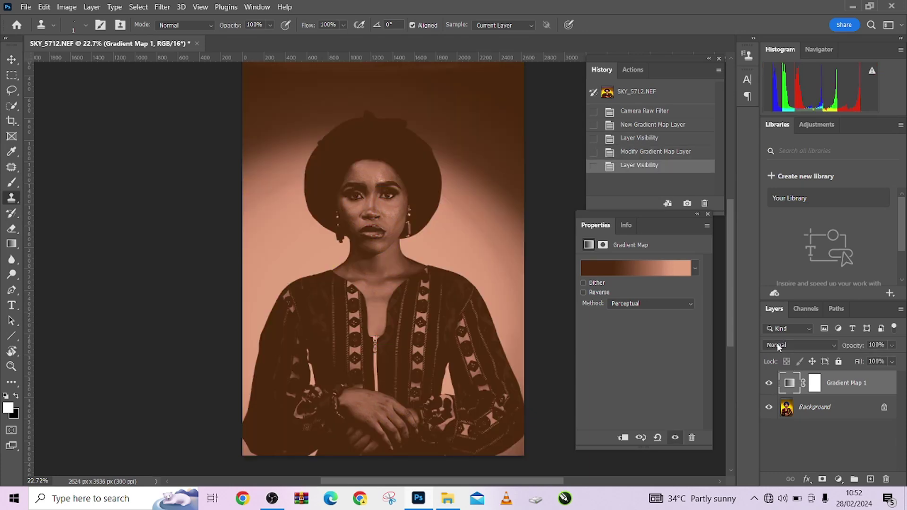
click(781, 347)
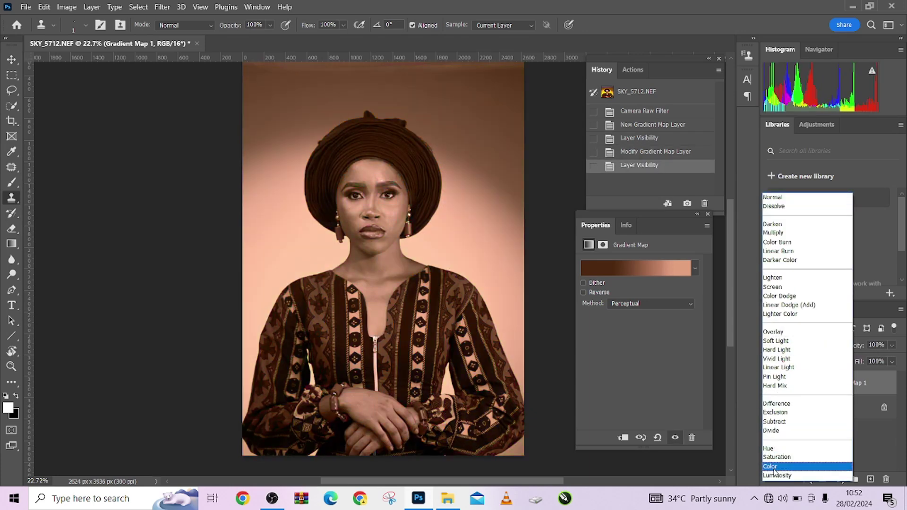
click(774, 466)
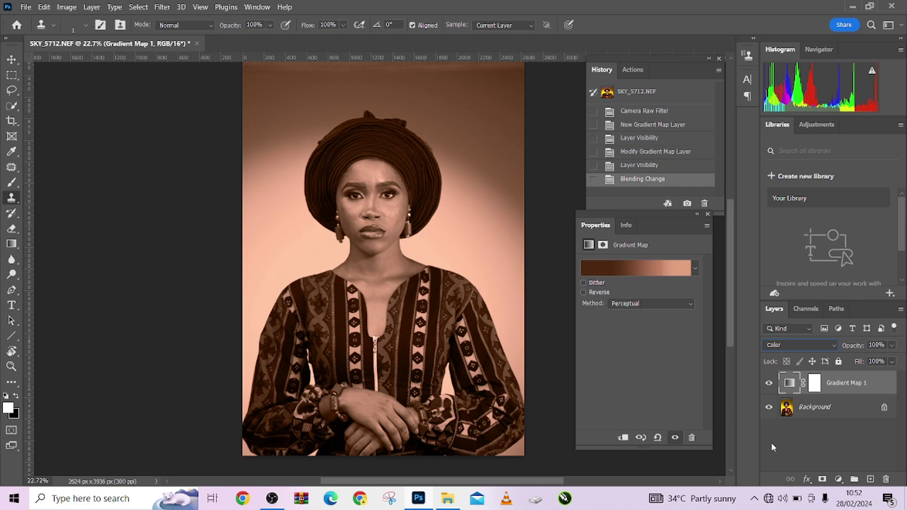
click(815, 384)
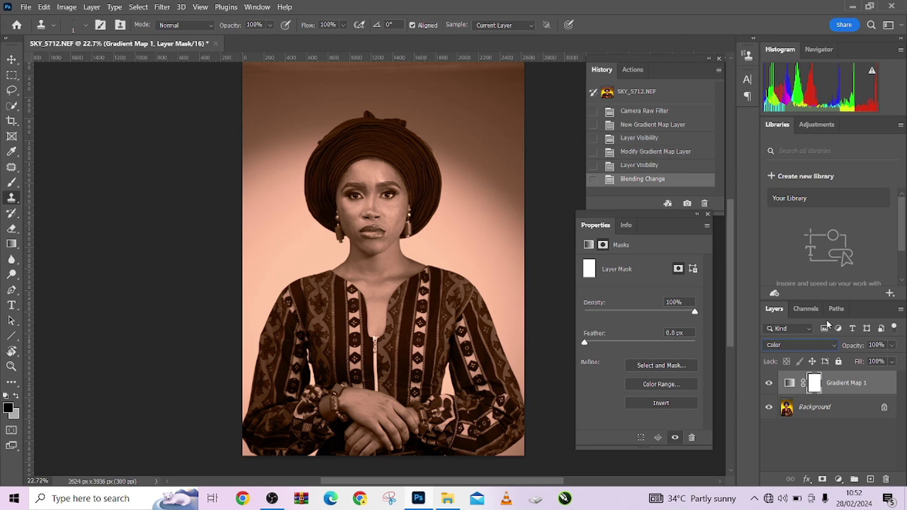
click(770, 385)
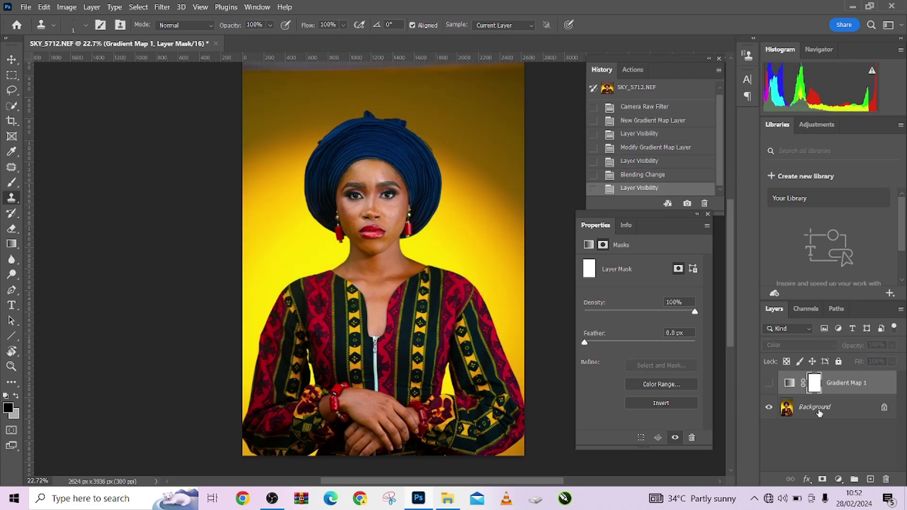
Select the woman on the Background layer with Select Subject and refine the selection near the dress
click(835, 413)
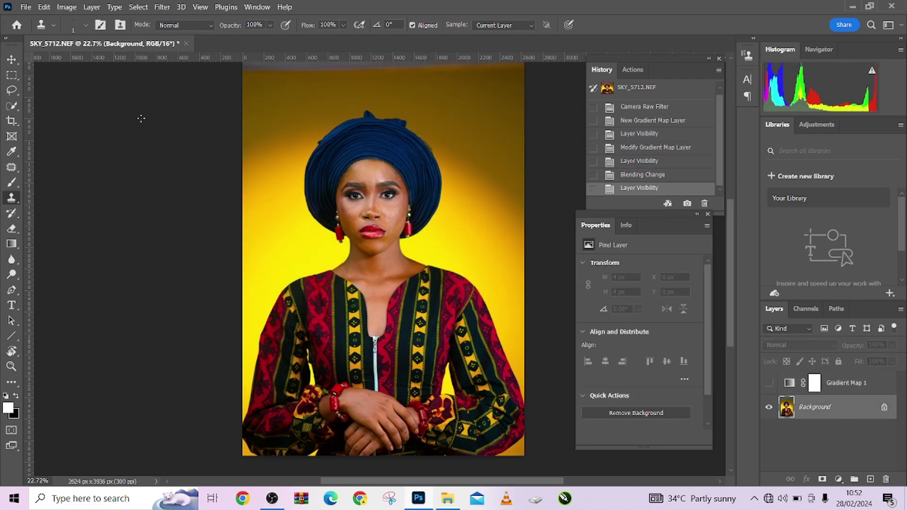
click(13, 107)
click(347, 26)
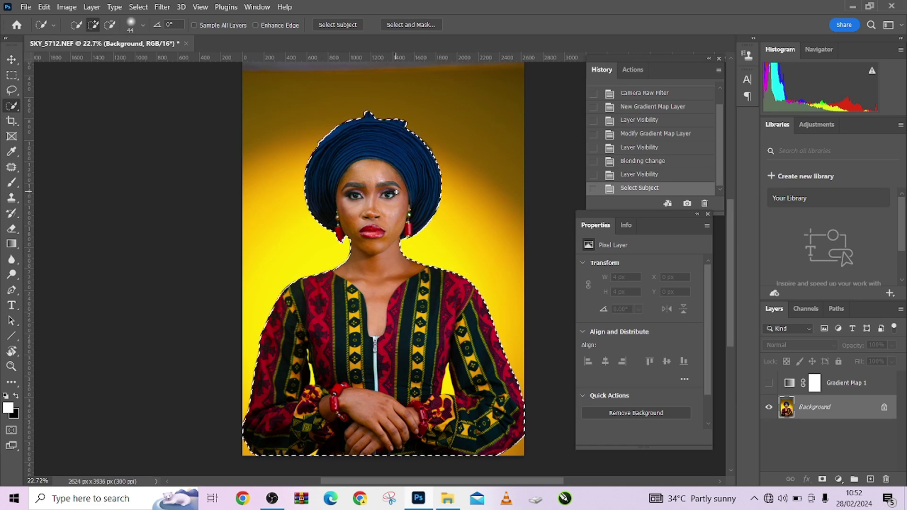
right_click(446, 355)
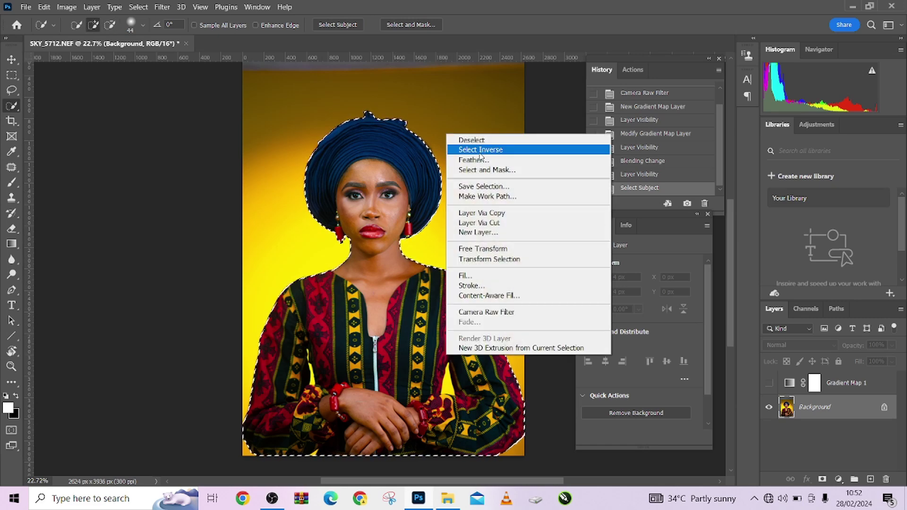
click(477, 148)
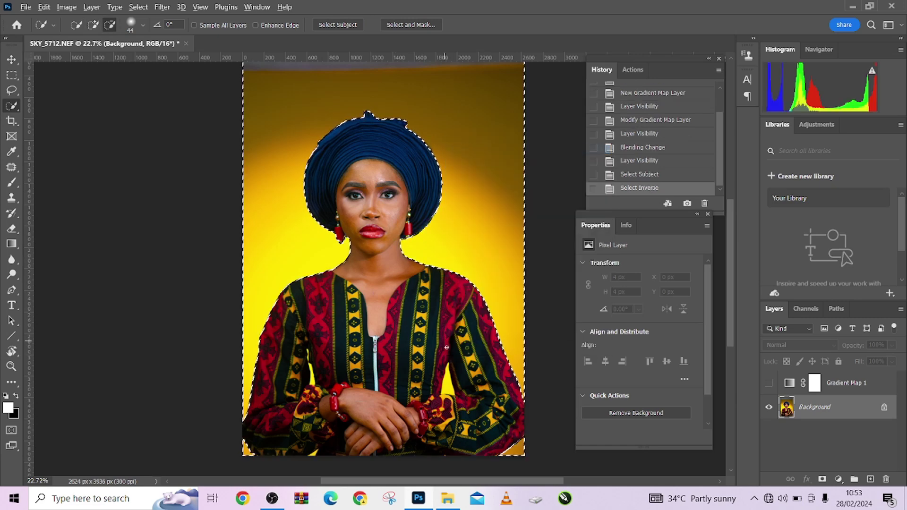
alt+click(447, 389)
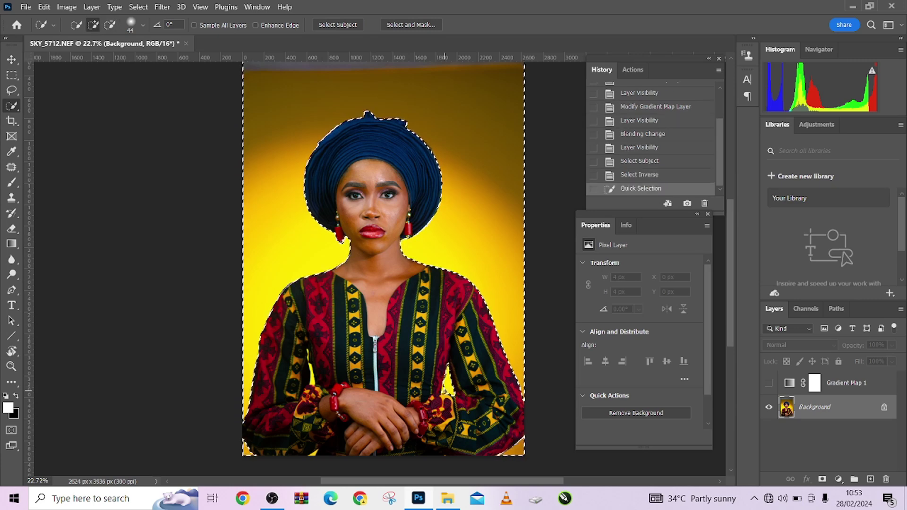
click(446, 388)
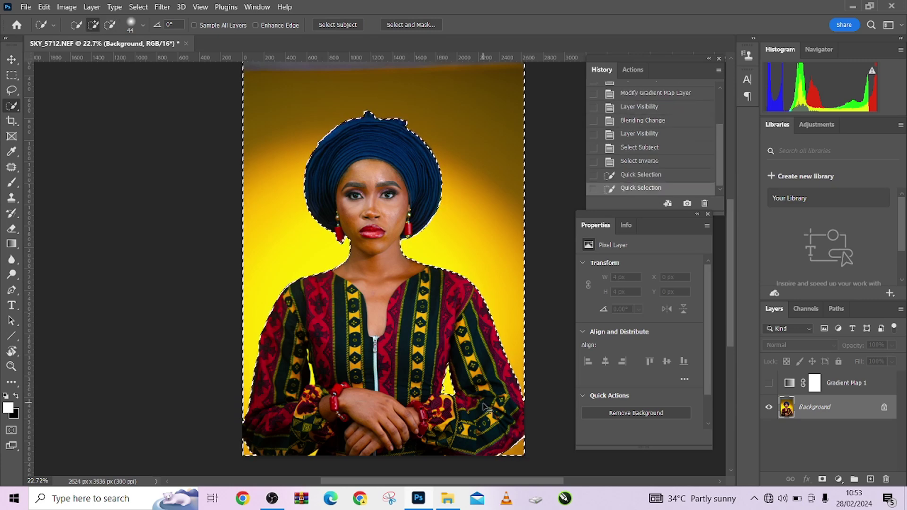
Copy the selected woman onto a new Layer 1 and toggle Background to check the cut-out
key(ctrl+j)
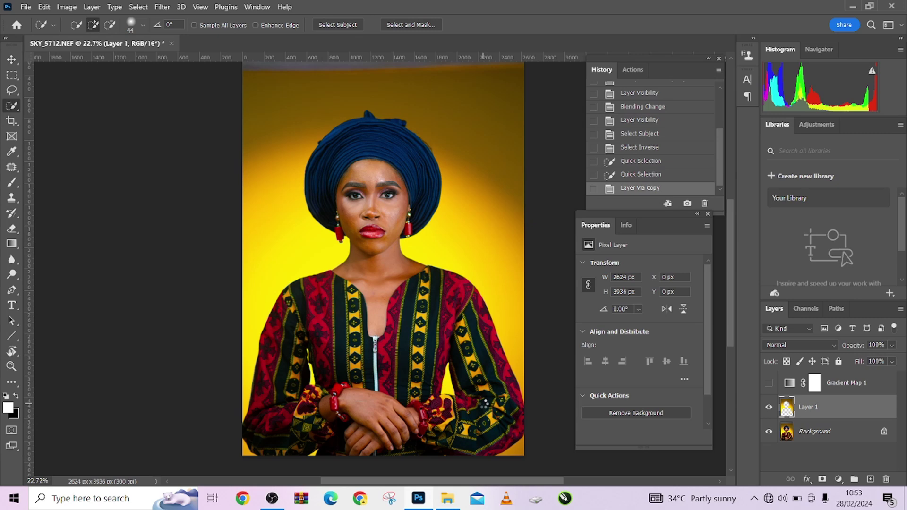
key(ctrl+z)
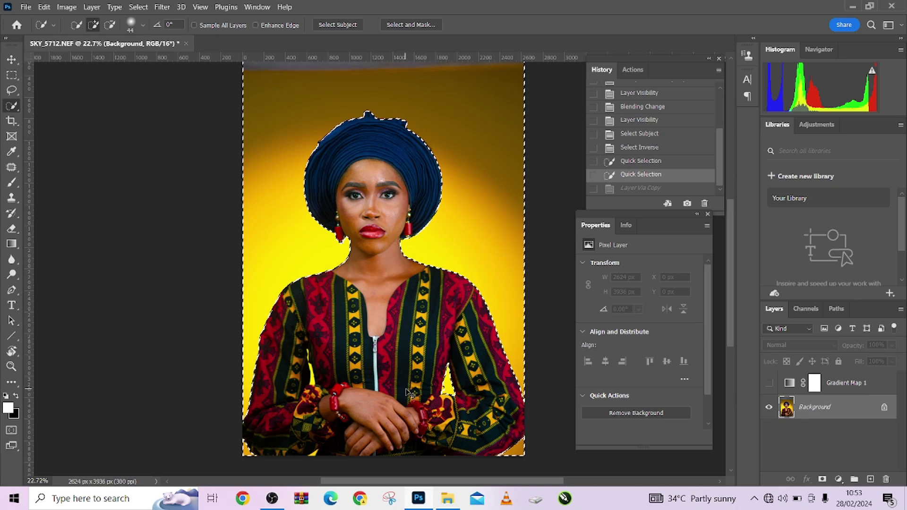
key(ctrl+shift+i)
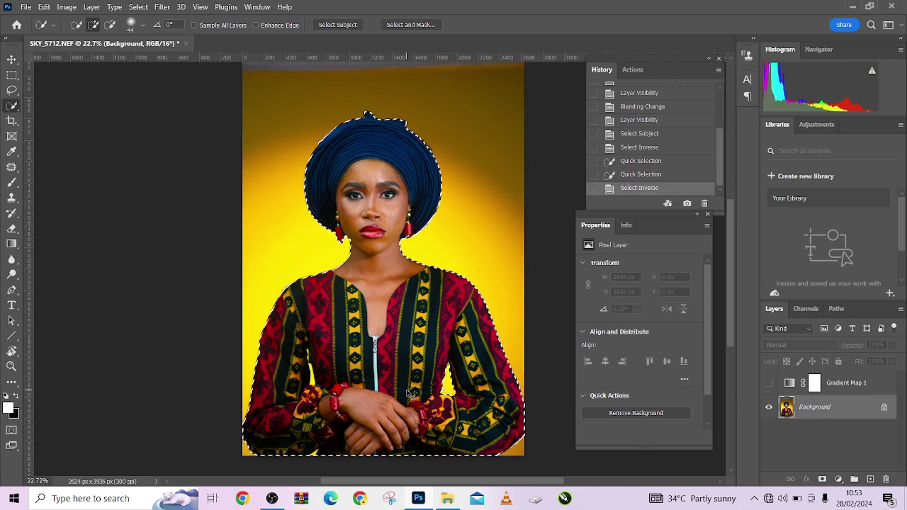
key(ctrl+j)
click(770, 434)
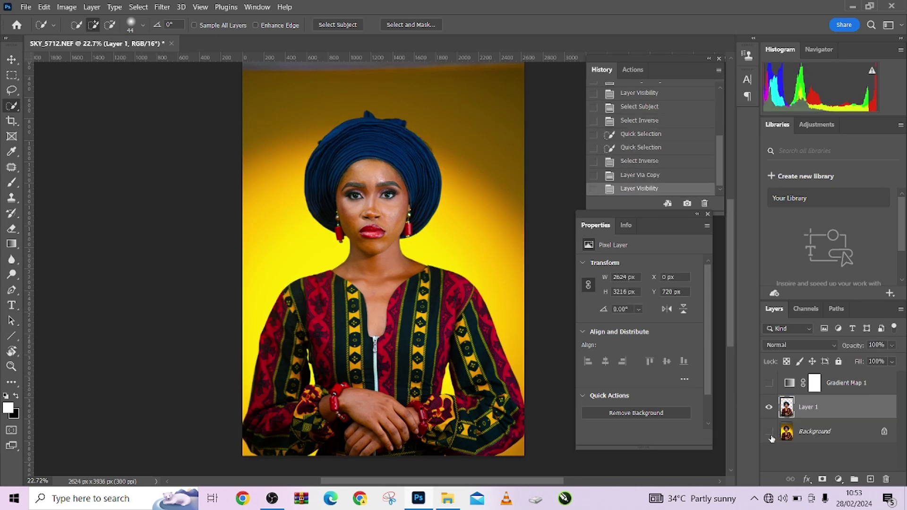
click(770, 433)
click(770, 434)
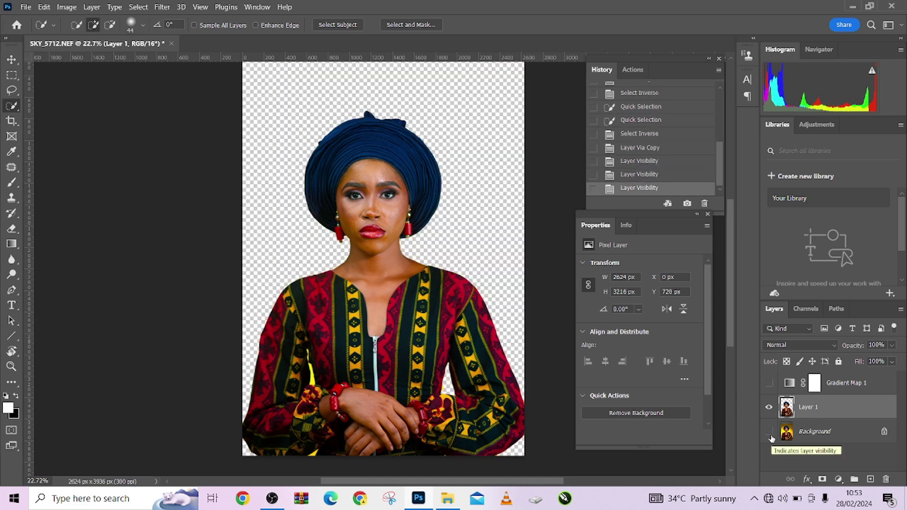
click(771, 432)
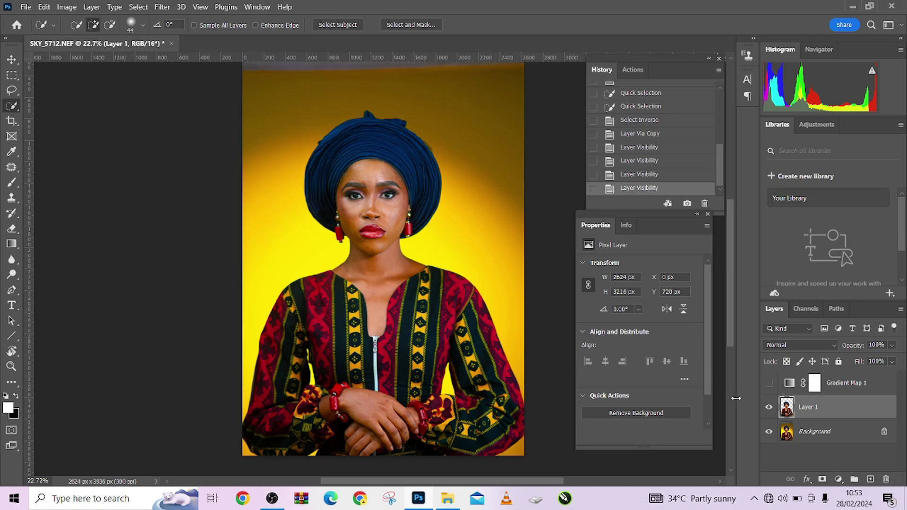
Show Gradient Map 1, clip it to Layer 1, and target its layer mask
click(770, 383)
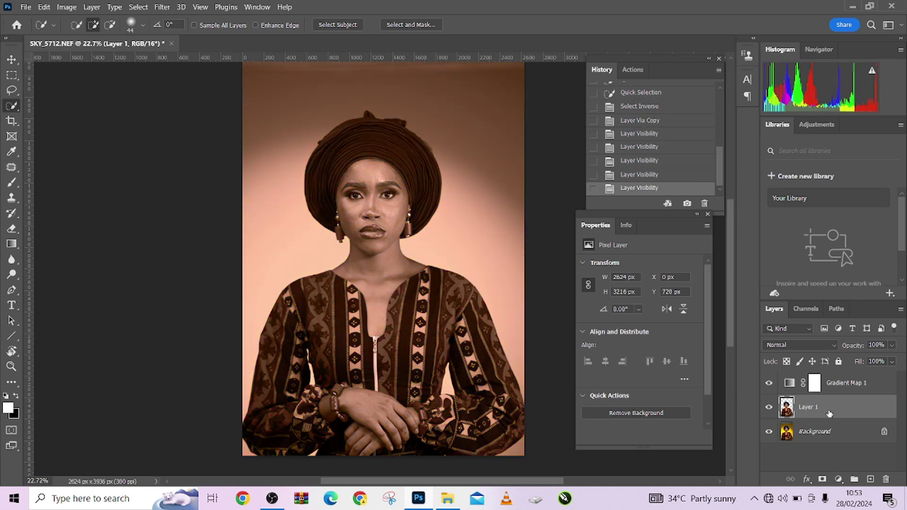
alt+click(833, 394)
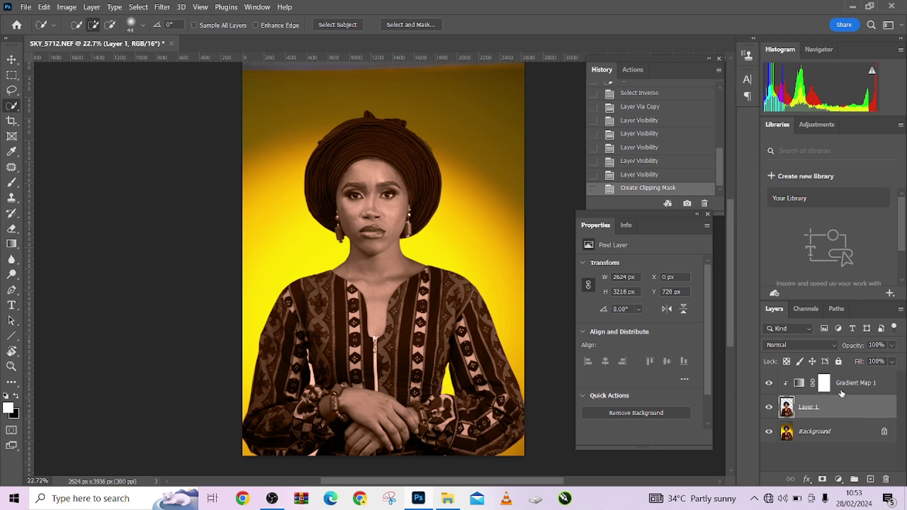
click(824, 384)
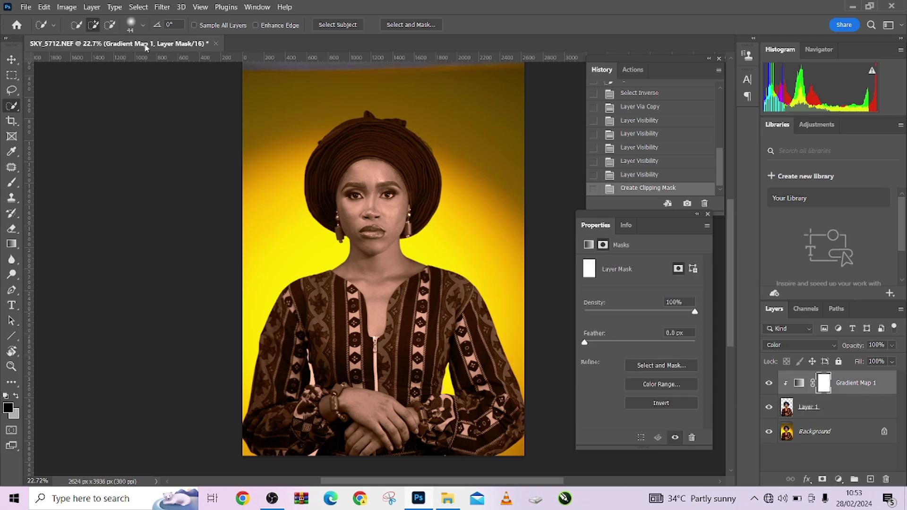
click(138, 6)
Apply a Color Range selection to Gradient Map 1's mask, compare it, and lower opacity to about 66%
click(168, 116)
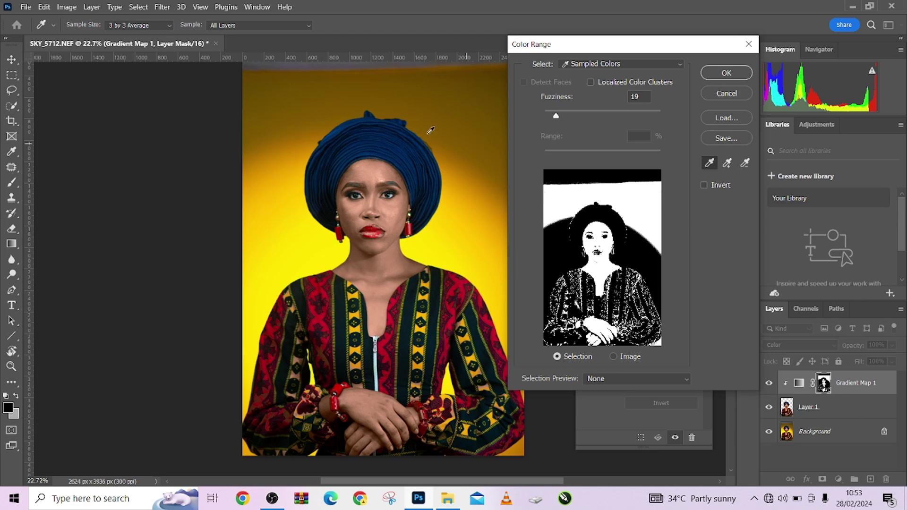
click(724, 71)
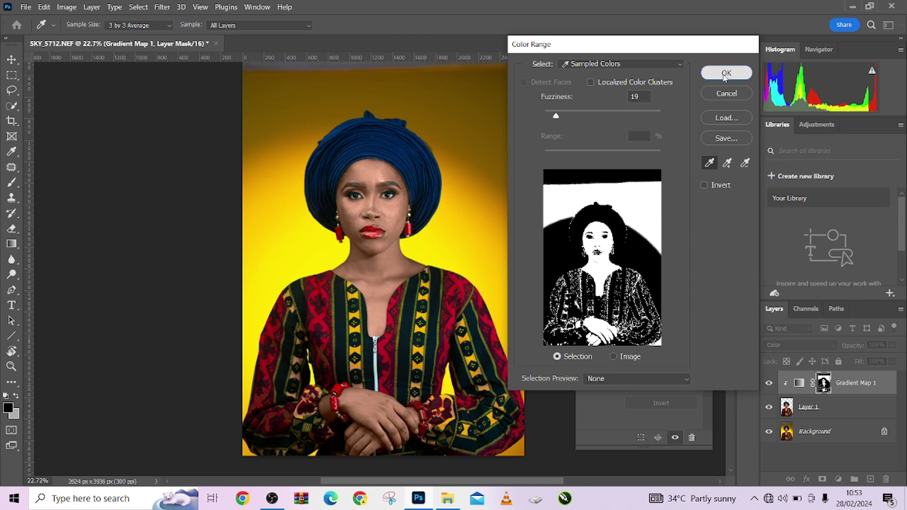
click(770, 384)
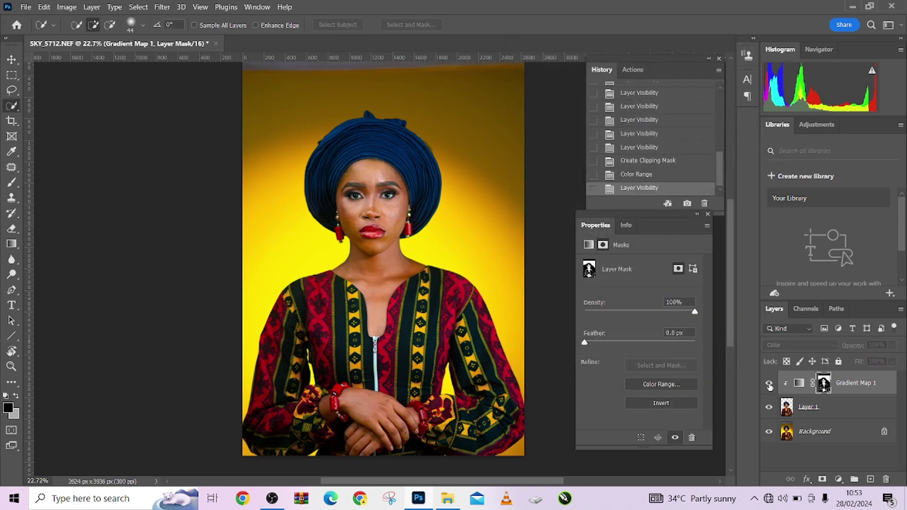
click(769, 383)
click(769, 383)
click(770, 384)
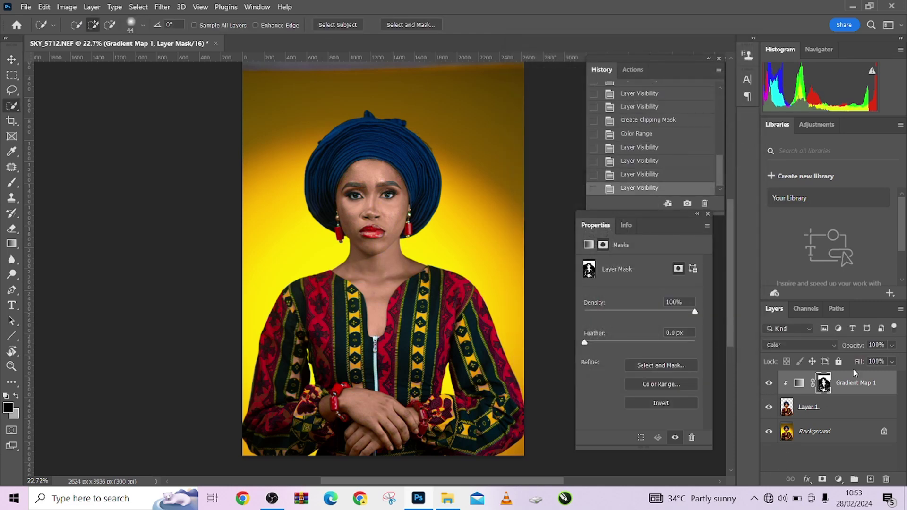
click(893, 345)
click(881, 361)
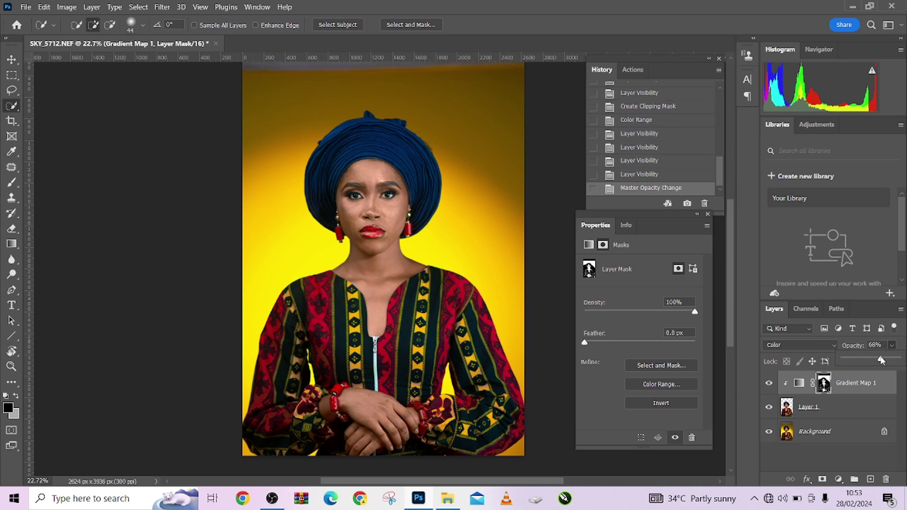
drag(882, 361, 880, 360)
click(882, 347)
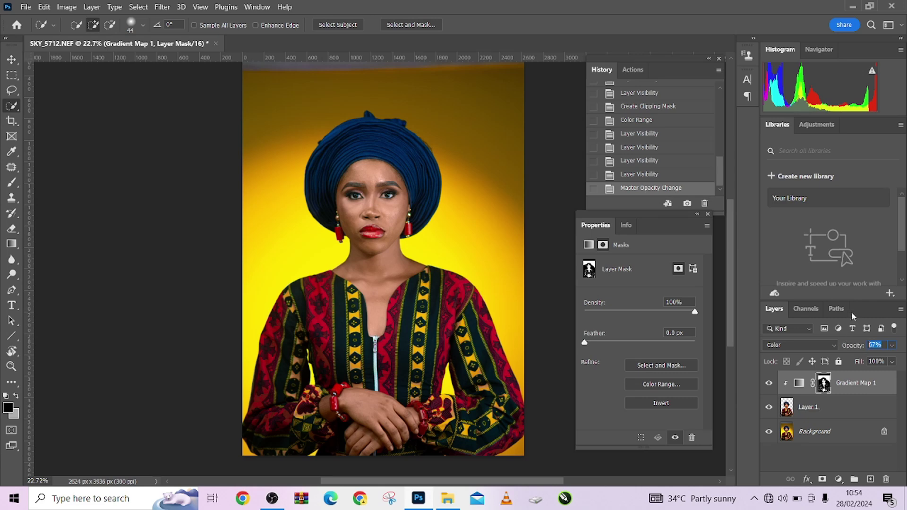
text(65)
click(769, 385)
click(769, 385)
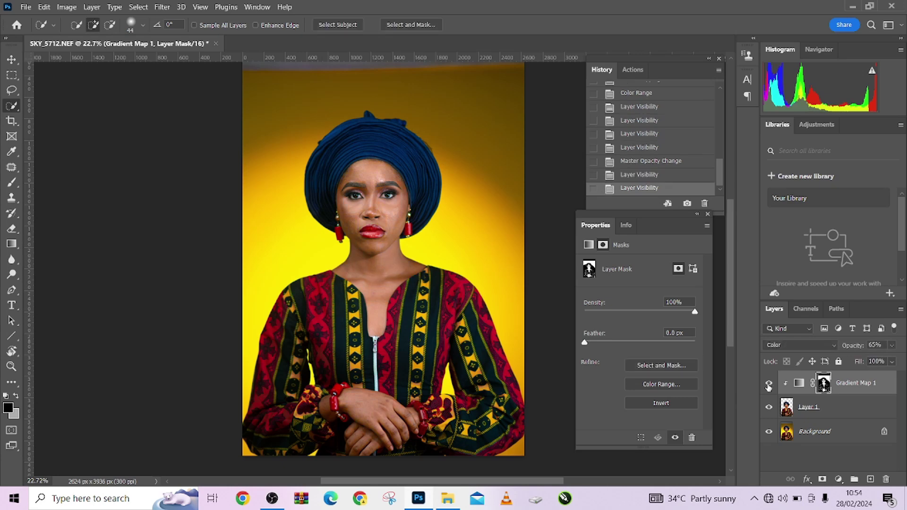
click(768, 386)
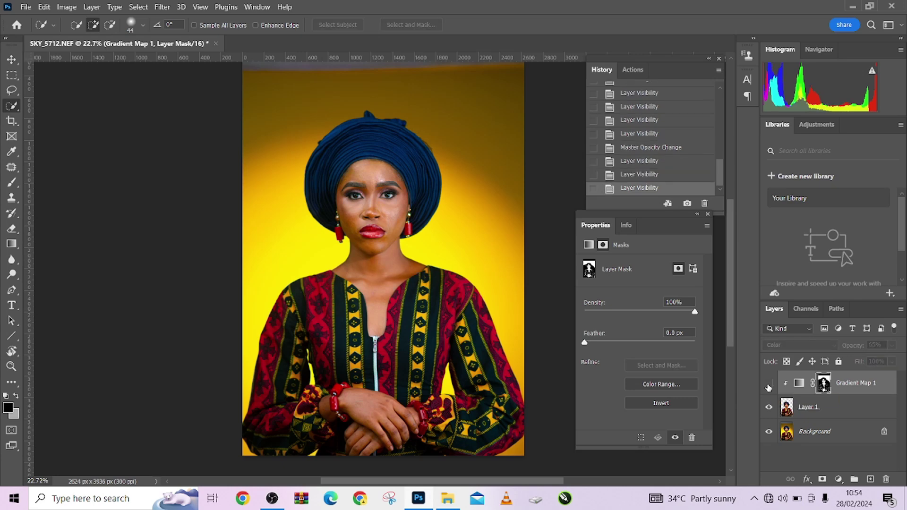
click(769, 386)
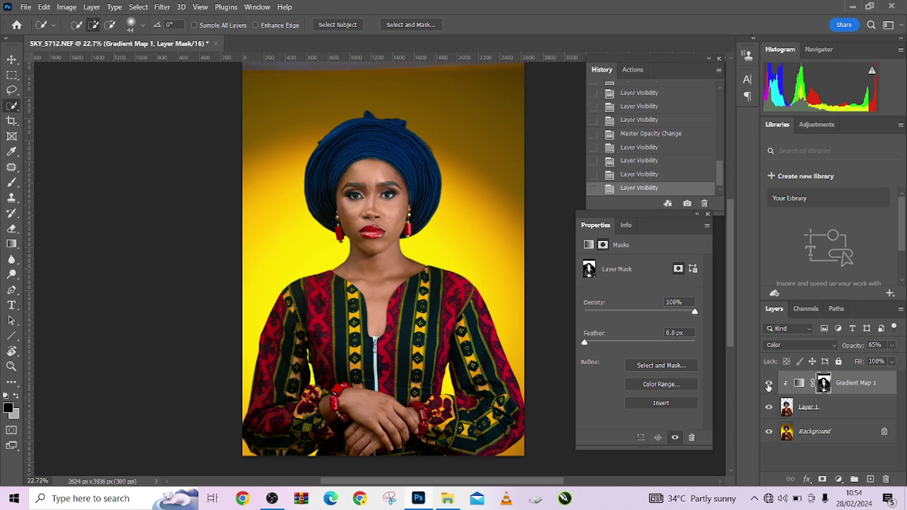
click(768, 385)
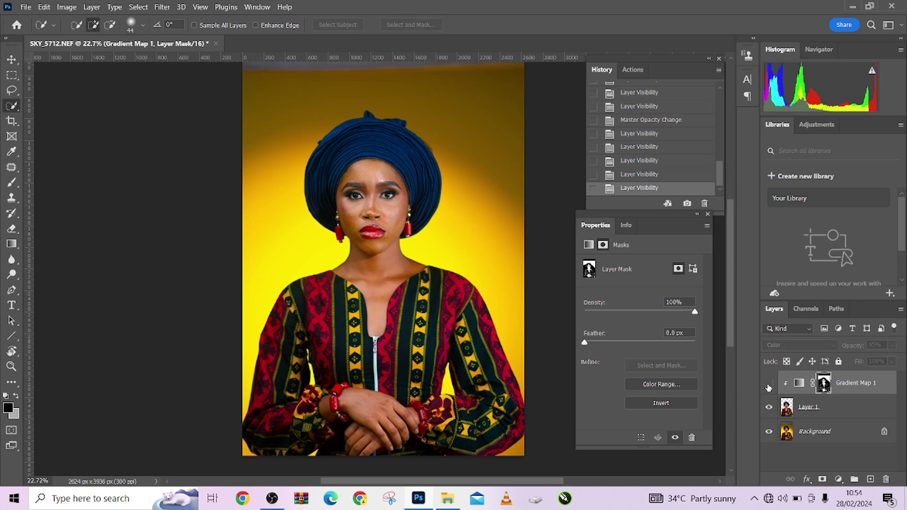
click(769, 385)
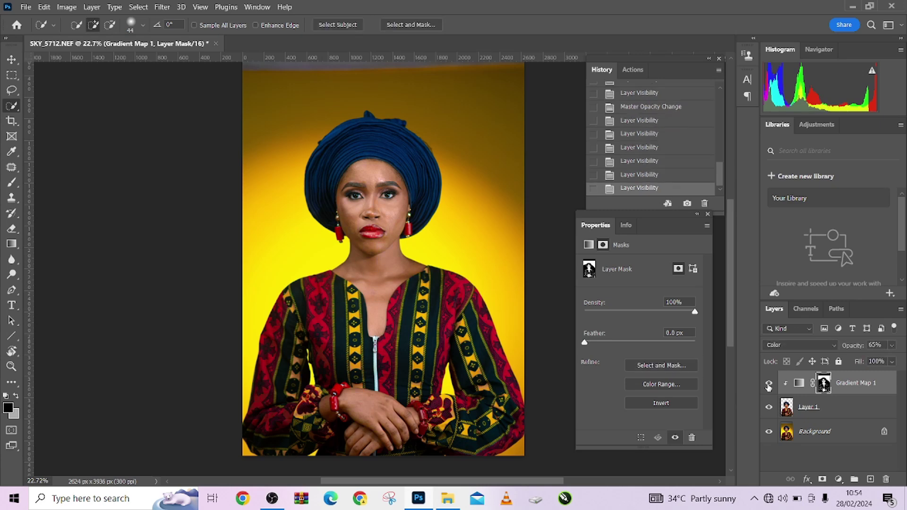
click(769, 386)
click(769, 385)
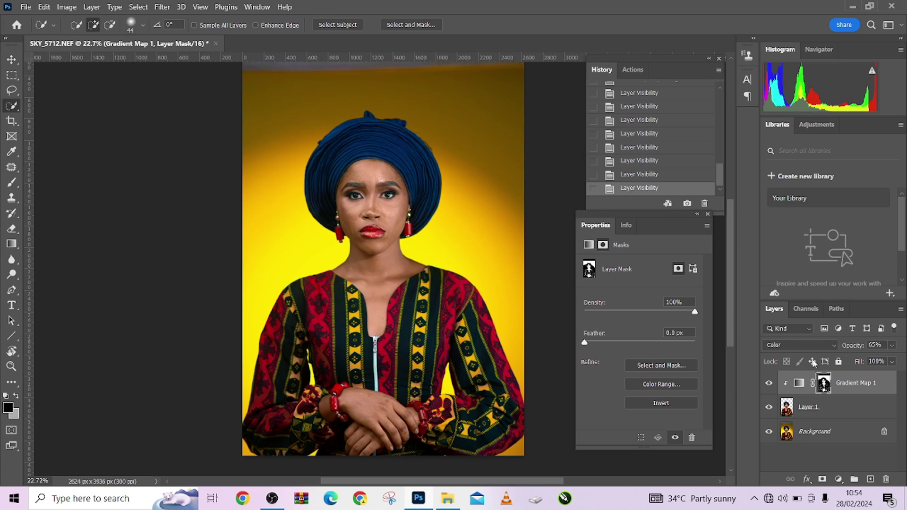
Add a Color Lookup layer and step through the 3DLUT looks to FallColors.look
click(837, 483)
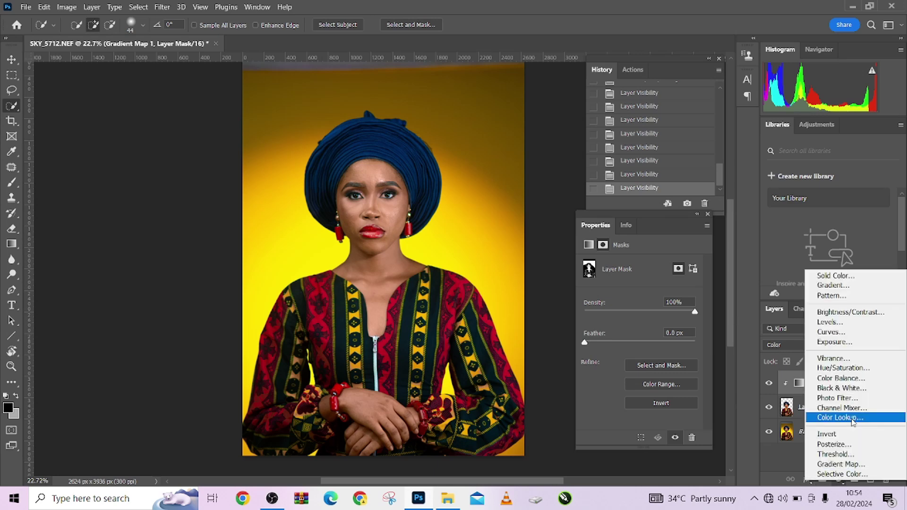
click(828, 420)
click(649, 265)
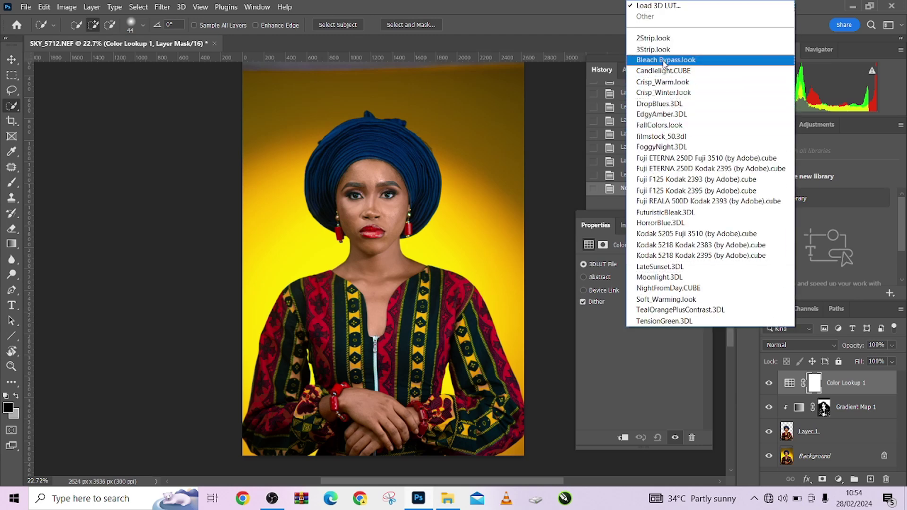
click(655, 38)
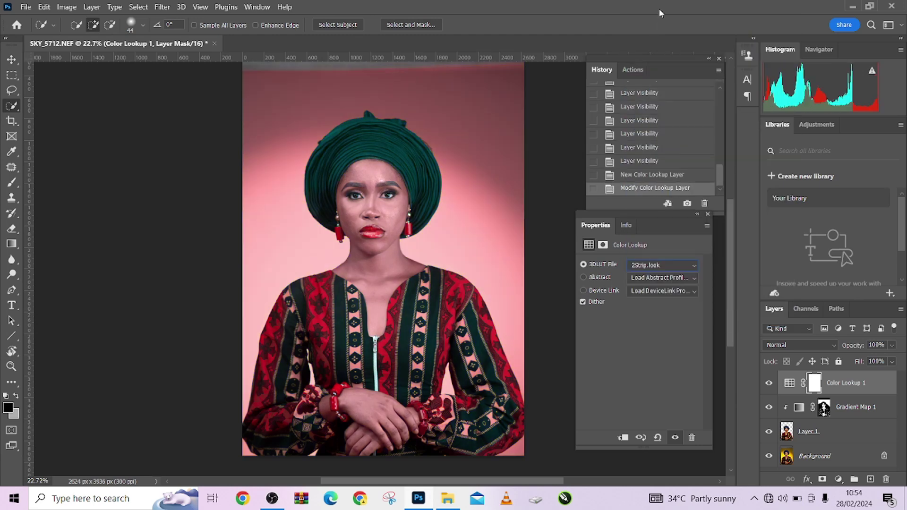
key(Down)
key(Down)
key(Up)
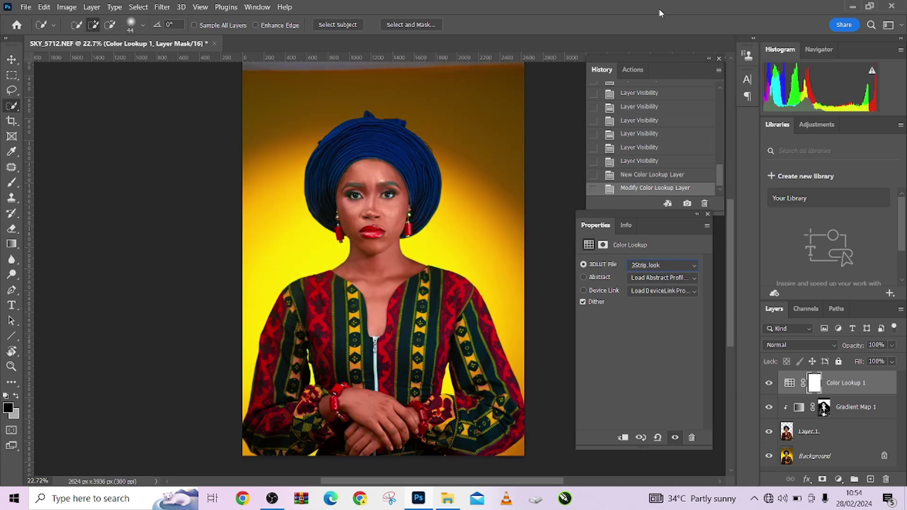
key(Down)
key(Down)
key(Down)
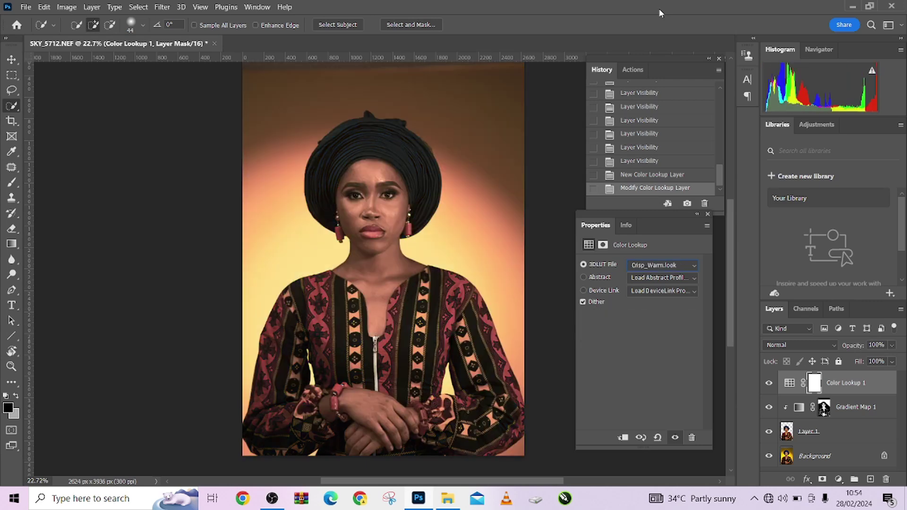
key(Down)
key(Down)
key(Down)
key(Down)
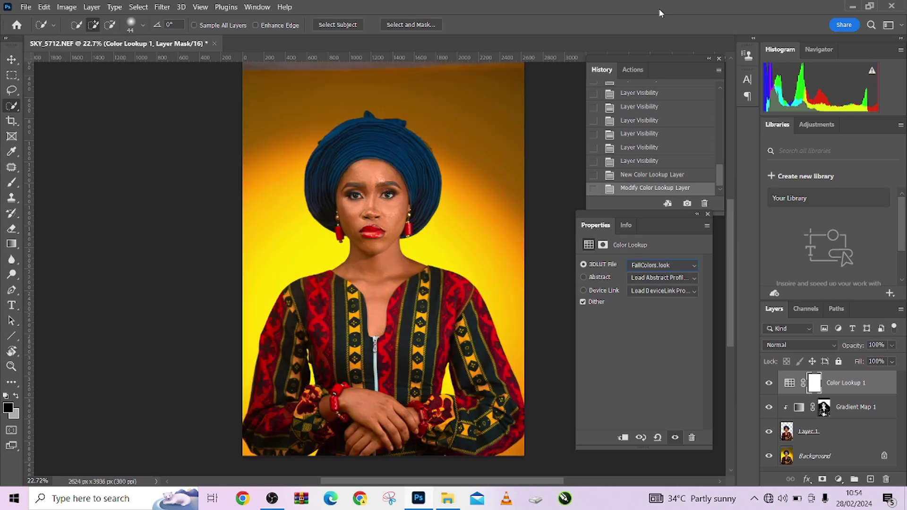
Collapse the properties panel and toggle Color Lookup 1 to compare the FallColors.look result
click(698, 215)
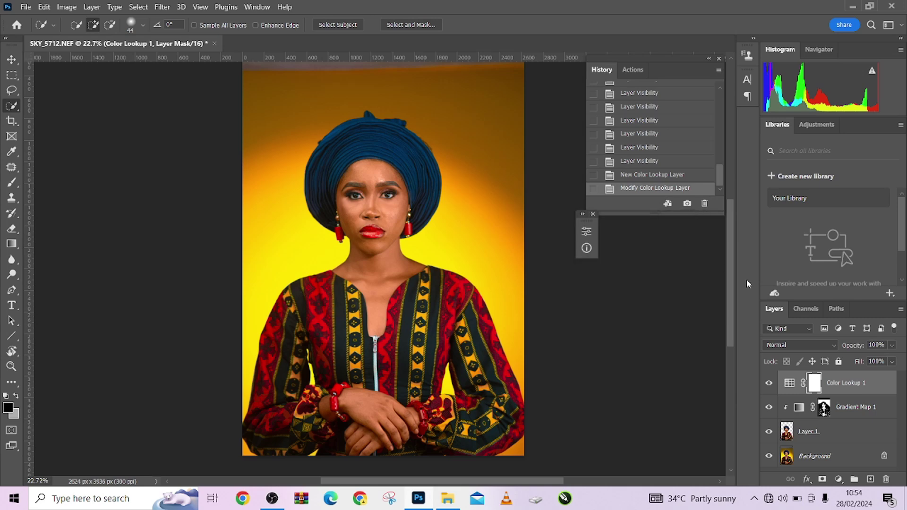
click(770, 384)
click(769, 384)
click(769, 384)
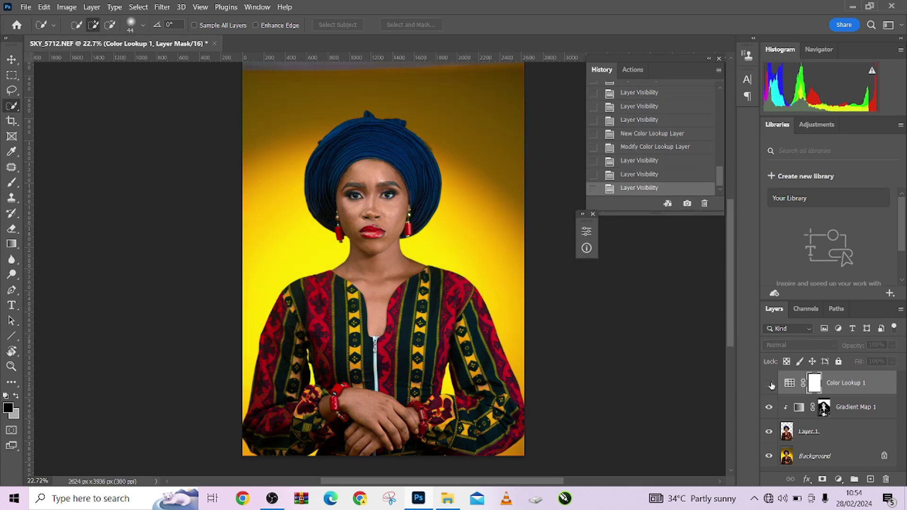
click(770, 384)
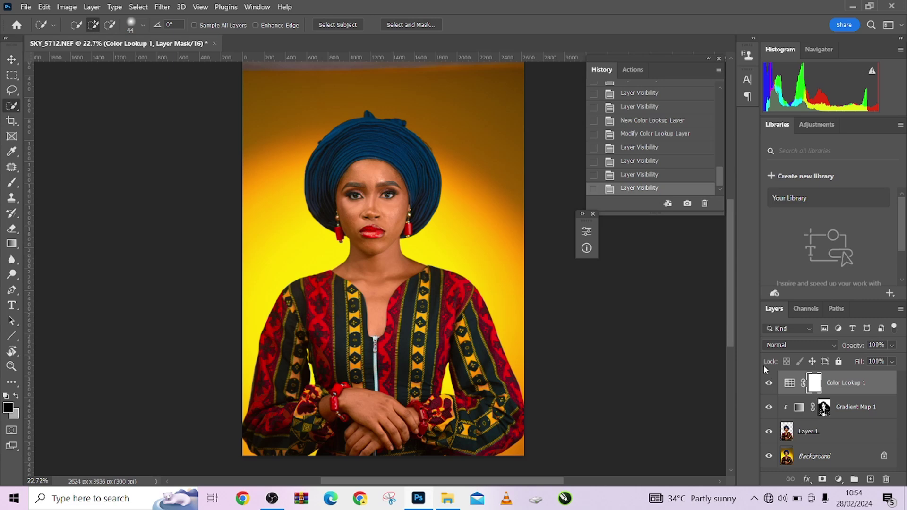
Copy Gradient Map 1's subject mask onto Color Lookup 1 and compare it on and off
drag(824, 411, 813, 383)
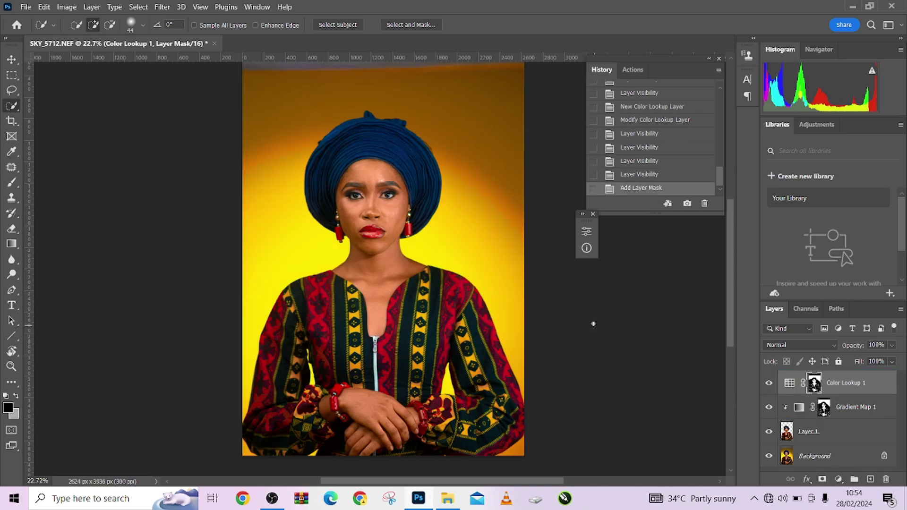
click(770, 384)
click(769, 384)
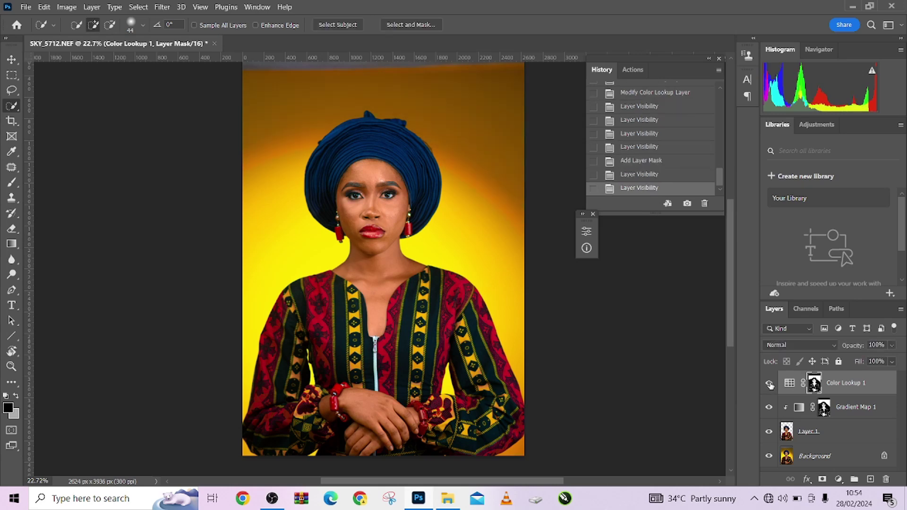
click(770, 384)
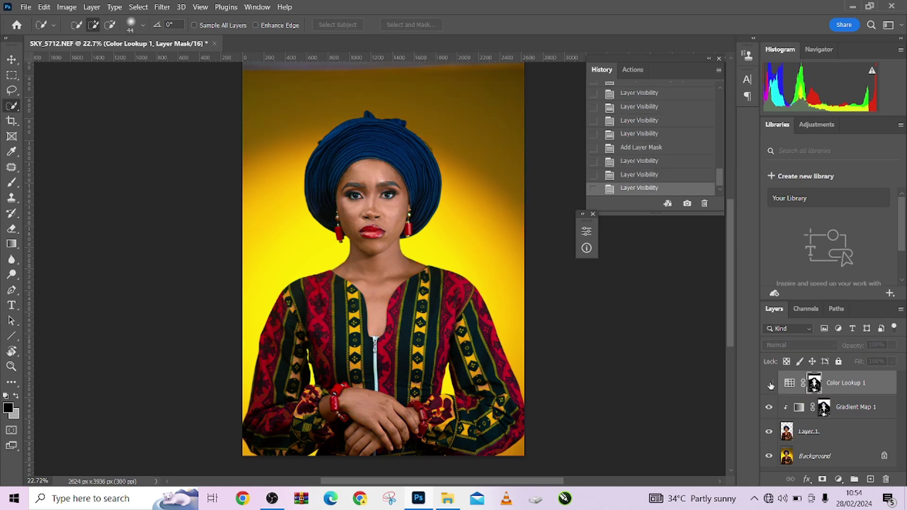
click(770, 384)
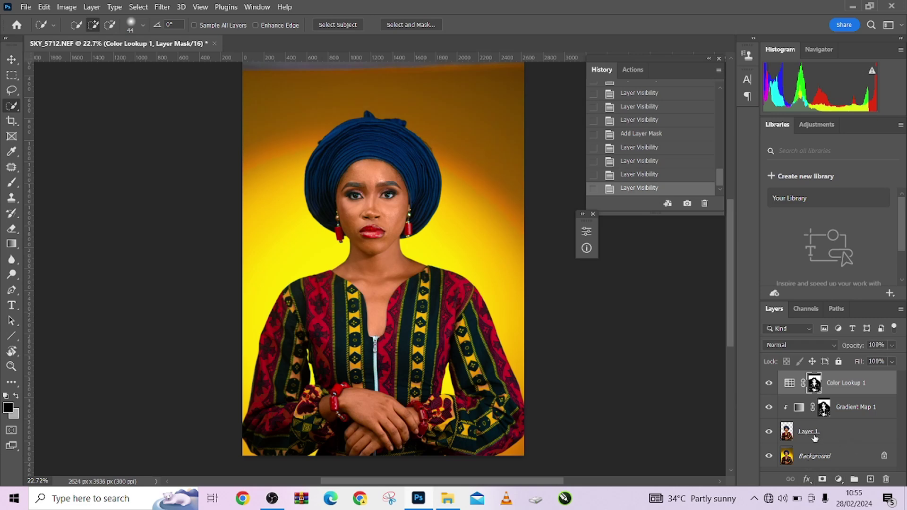
Clip Color Lookup 1 to the layers below, then group it with Gradient Map 1 and Layer 1
drag(815, 439, 846, 393)
alt+click(845, 393)
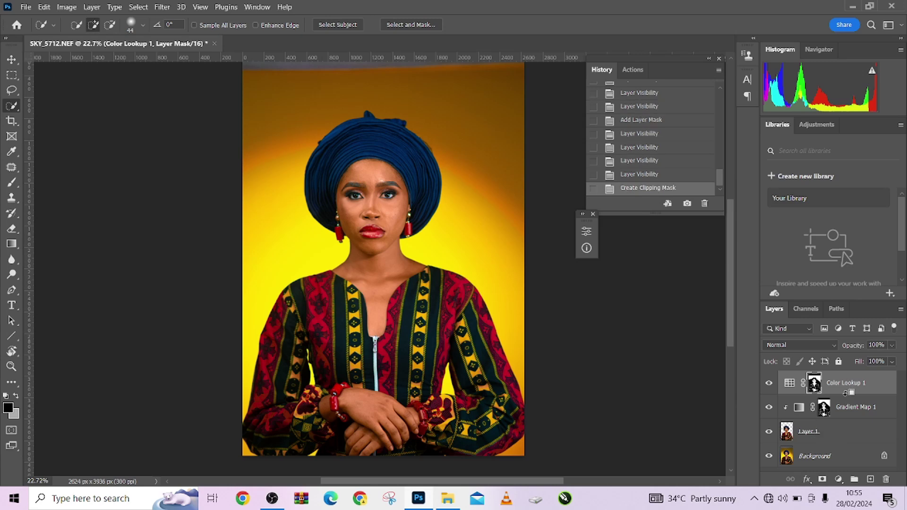
click(770, 384)
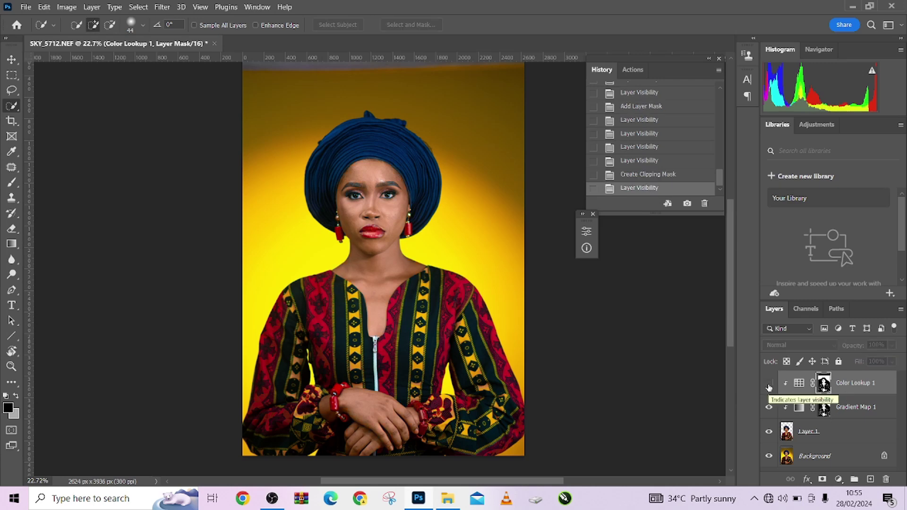
click(769, 385)
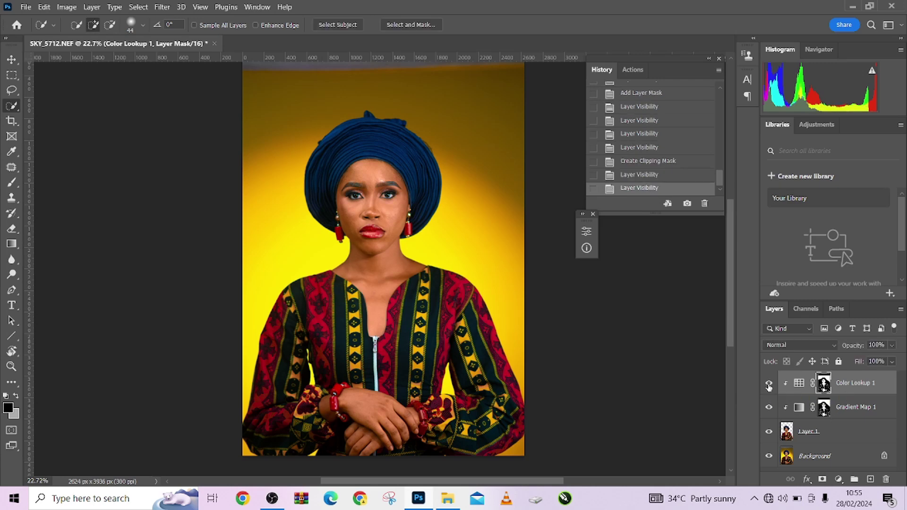
shift+click(862, 410)
shift+click(839, 435)
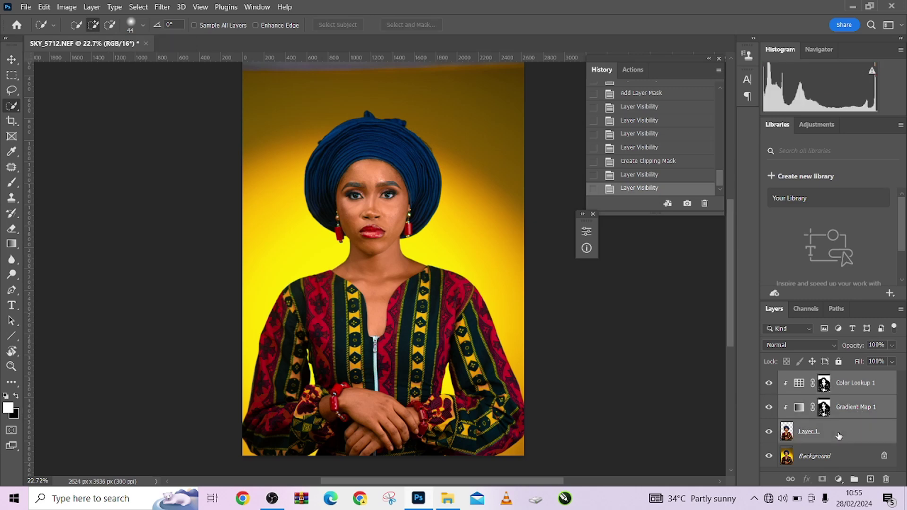
key(ctrl+g)
Compare Group 1 on and off, expand it, and briefly hide Gradient Map 1 inside it
click(770, 379)
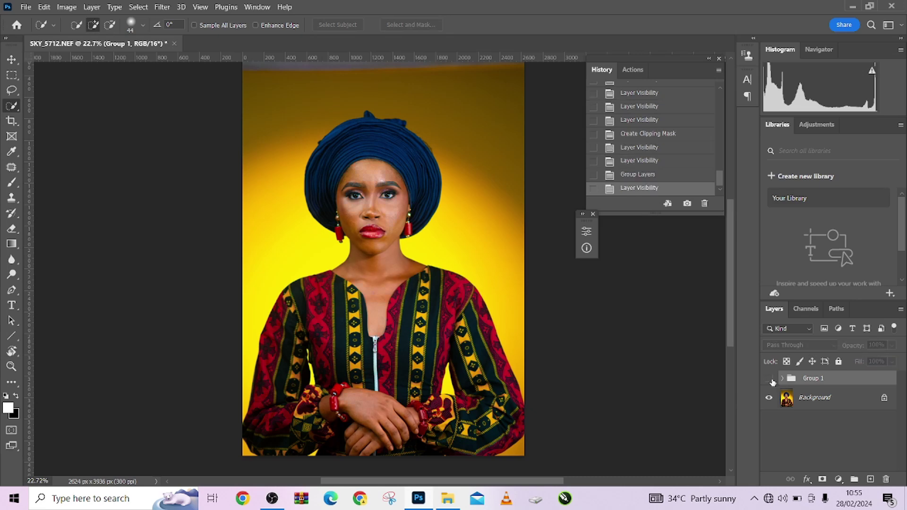
click(770, 380)
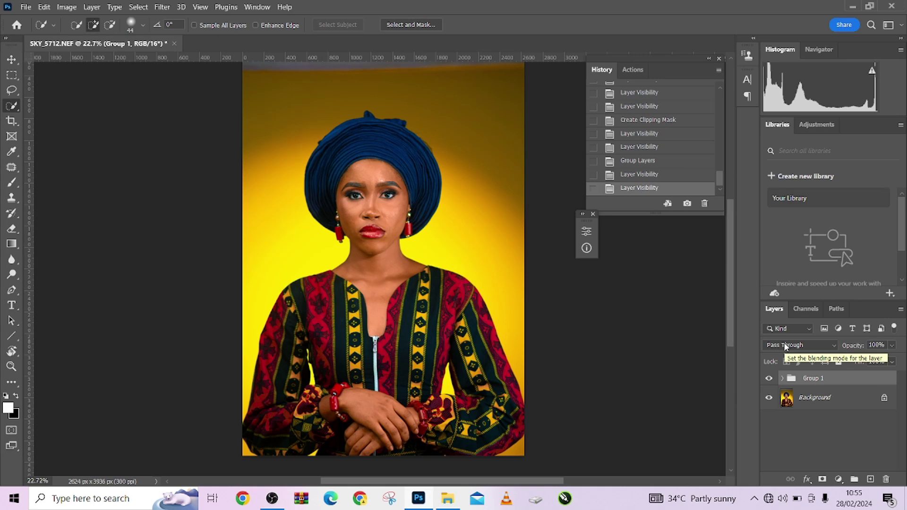
click(783, 379)
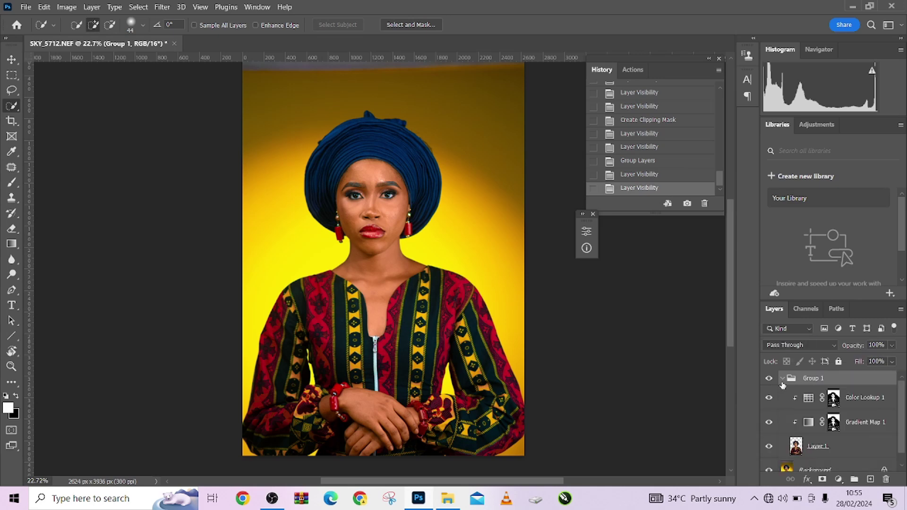
click(770, 423)
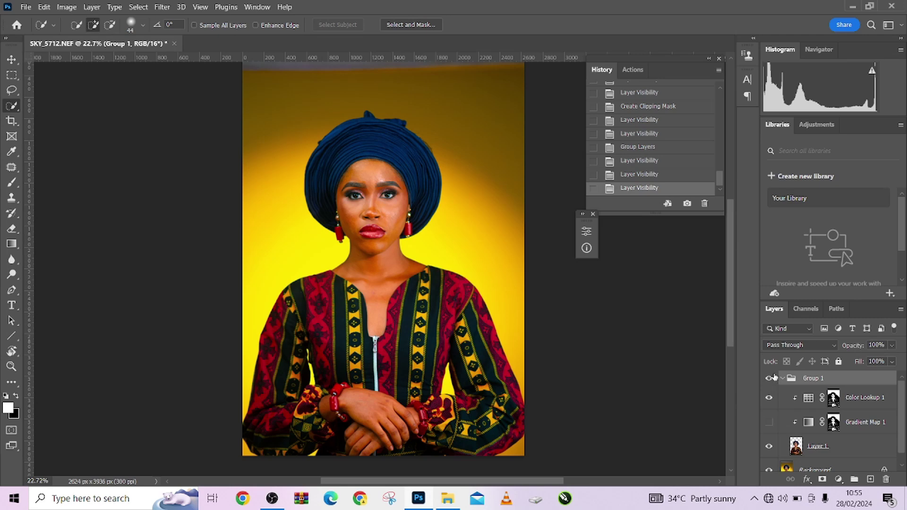
click(769, 424)
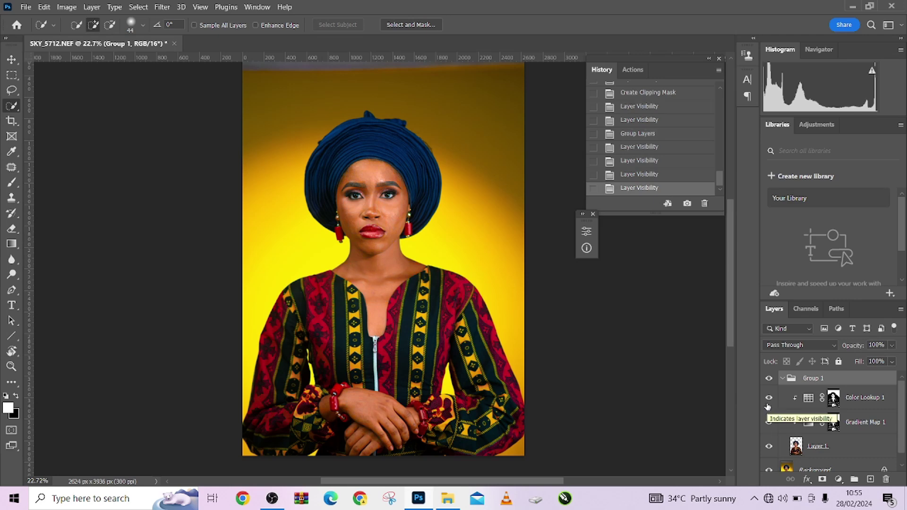
scroll(629, 161, up, 4)
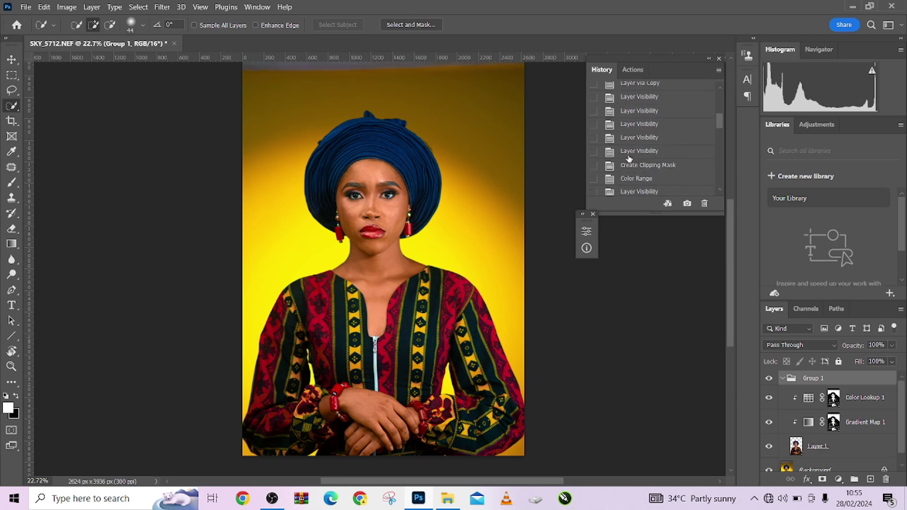
scroll(629, 158, up, 5)
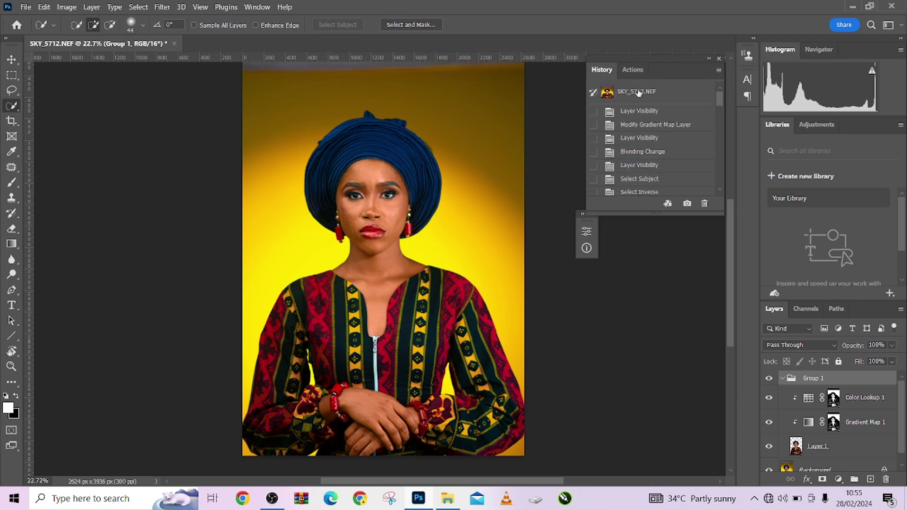
click(639, 93)
scroll(649, 132, down, 5)
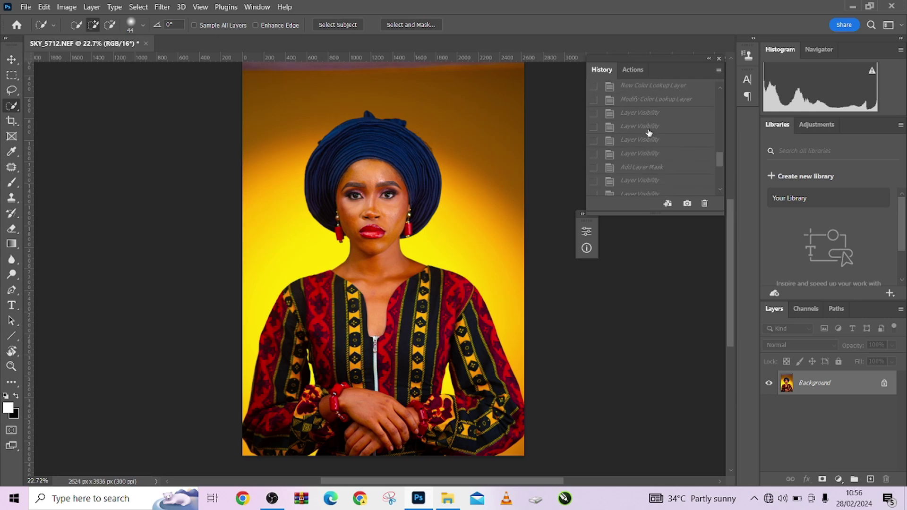
scroll(649, 132, down, 5)
click(642, 189)
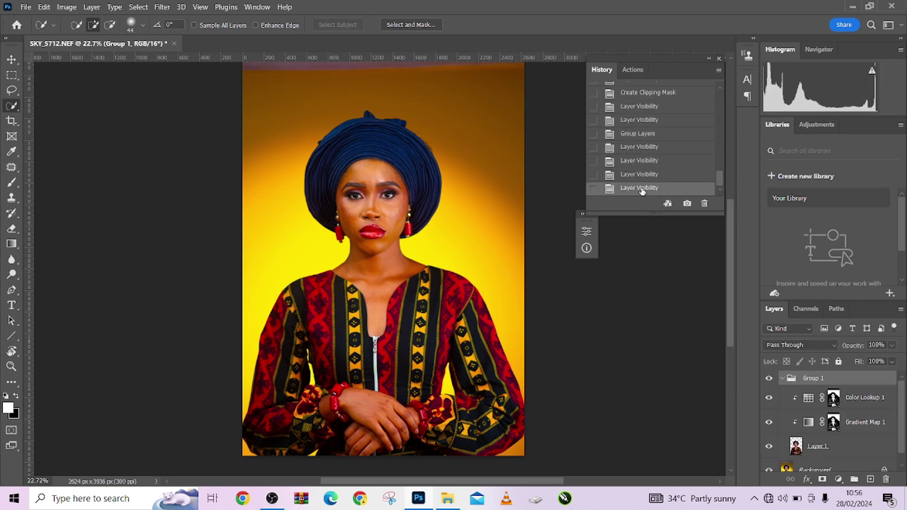